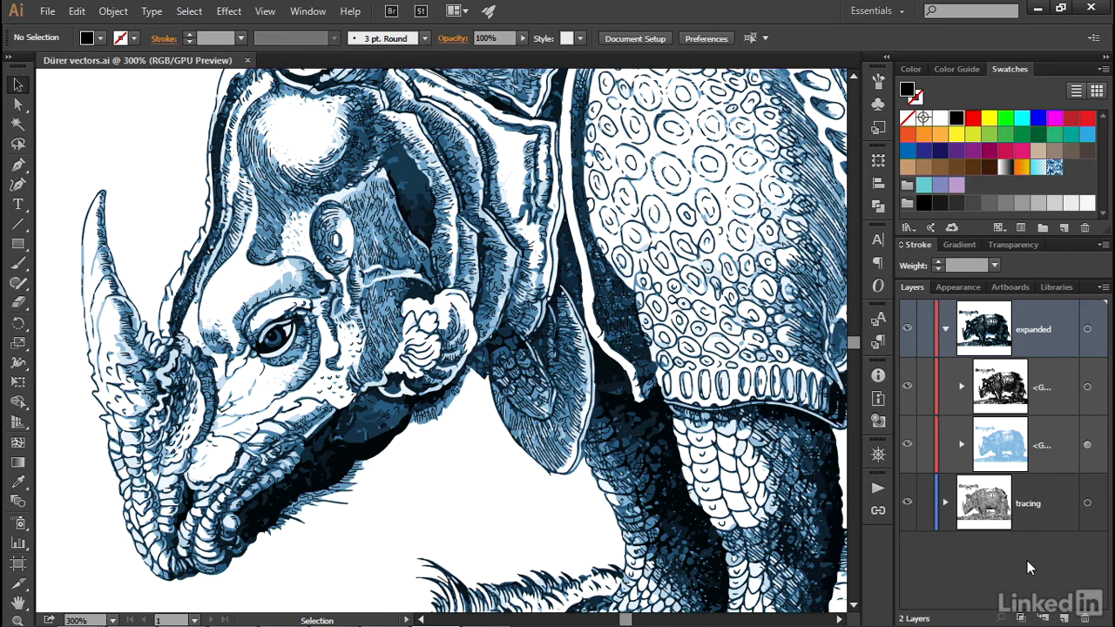
Step: Create a new 960 x 560 pt Basic RGB document and place Grayscale rhino.tif from the 16_trace folder on the artboard
{"action": "key", "text": "ctrl+n"}
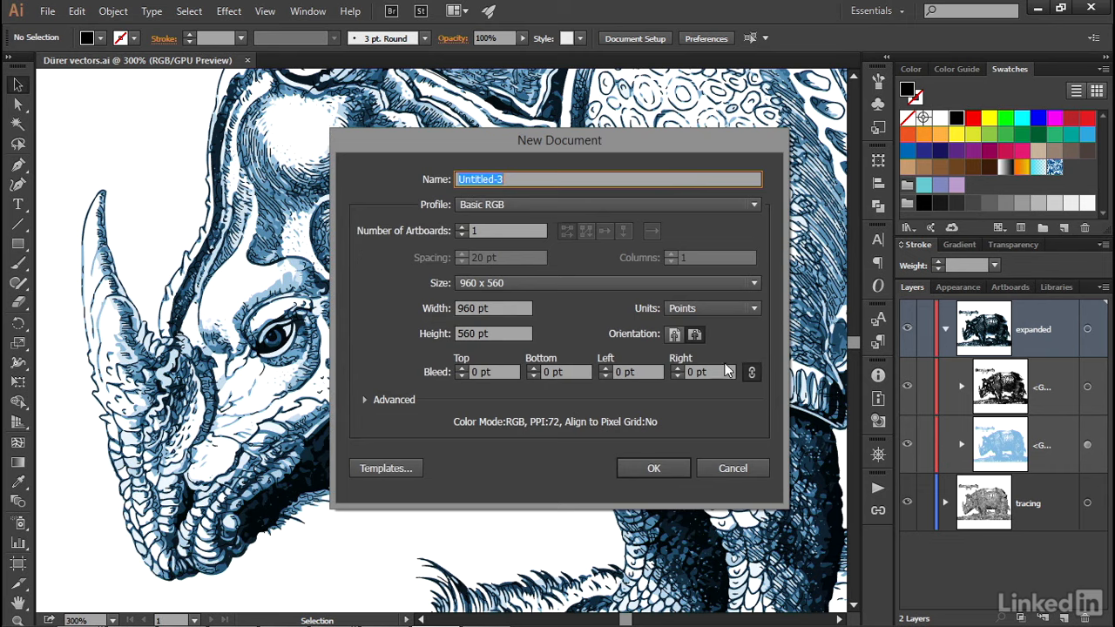
{"action": "left_click", "coordinate": [657, 470]}
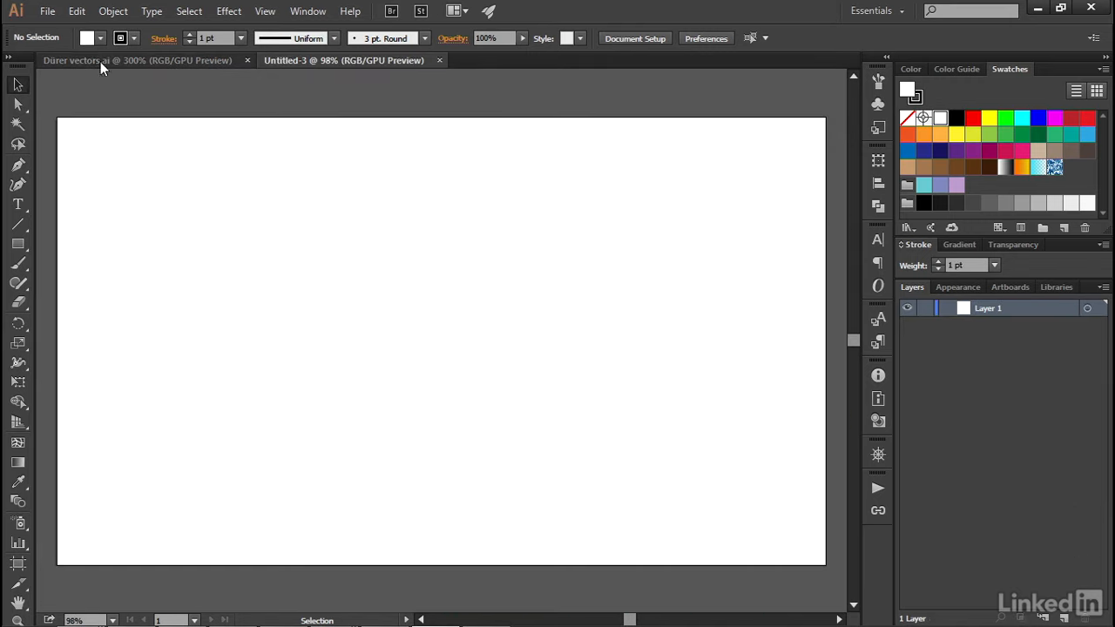
{"action": "left_click", "coordinate": [47, 11]}
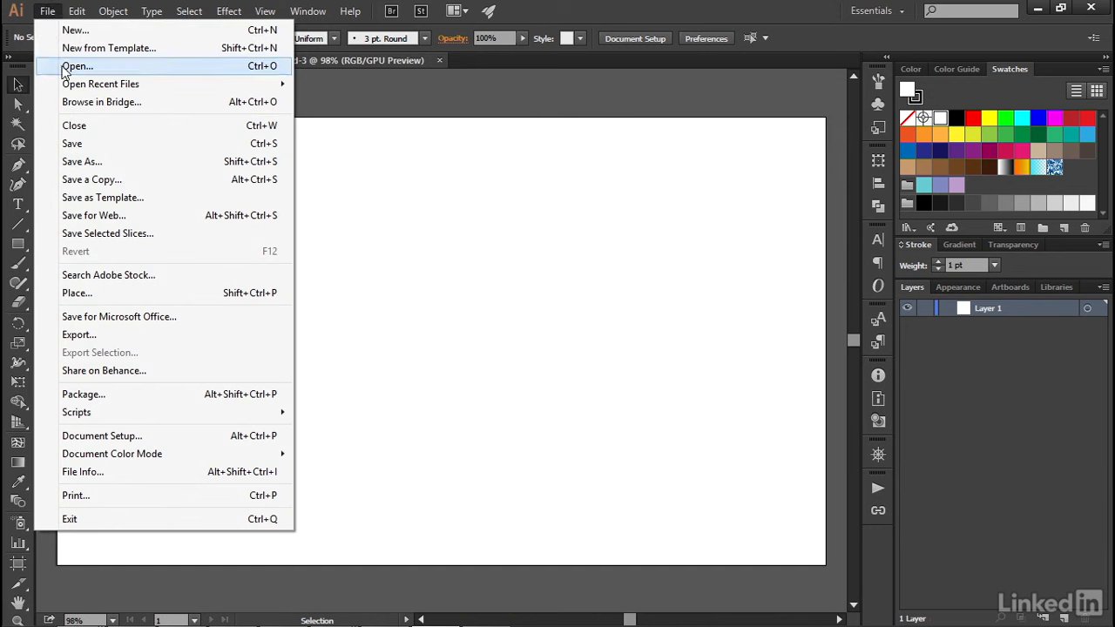
{"action": "left_click", "coordinate": [199, 297]}
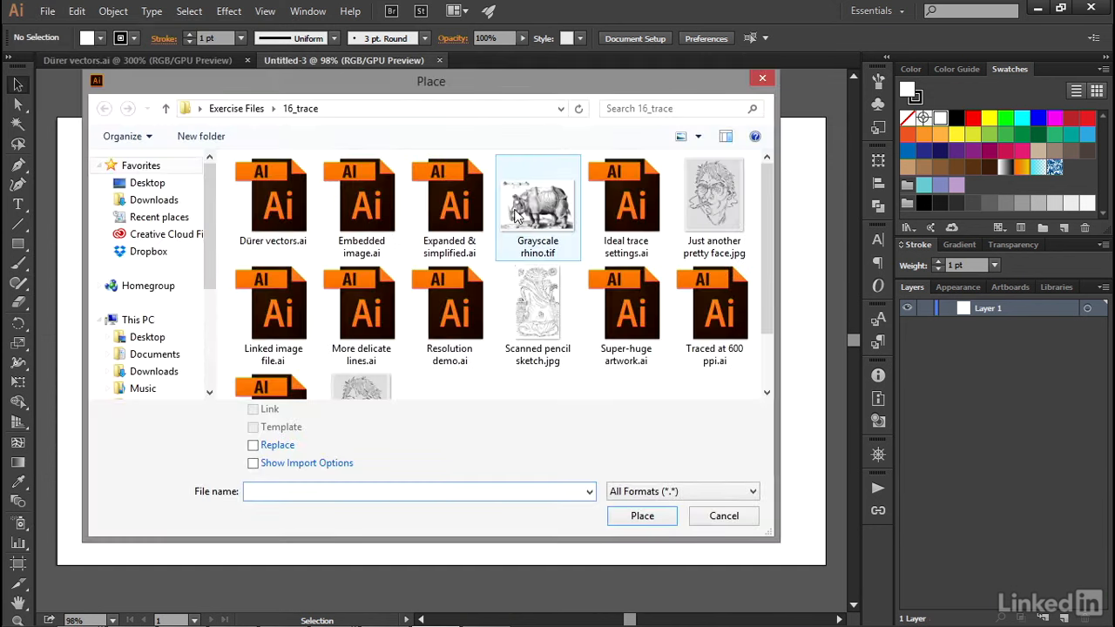
{"action": "left_click", "coordinate": [546, 222]}
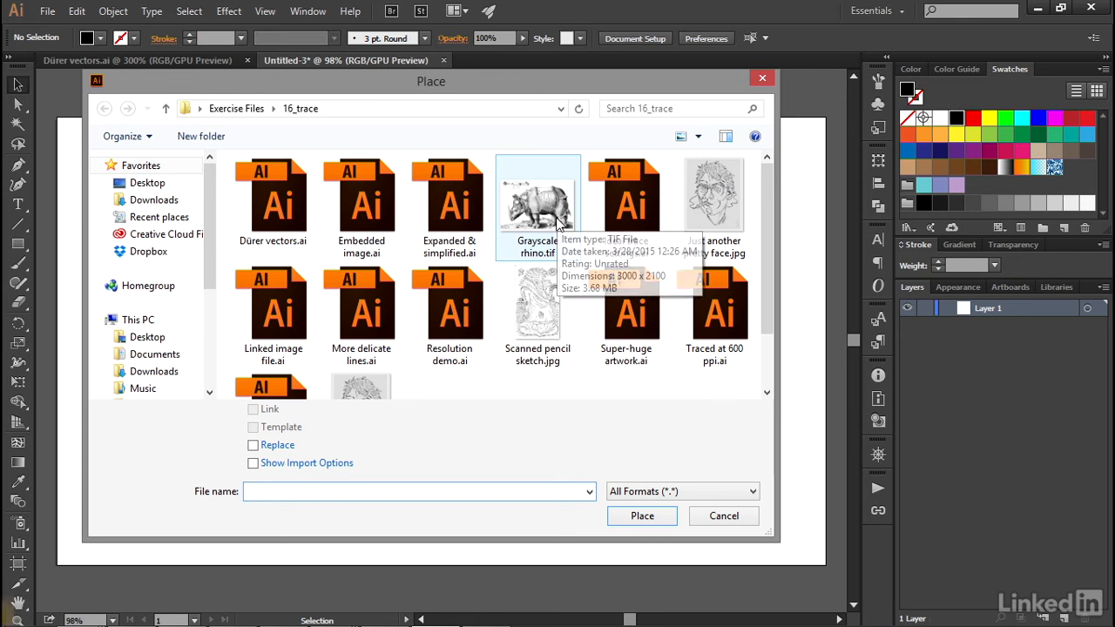
{"action": "double_click", "coordinate": [552, 226]}
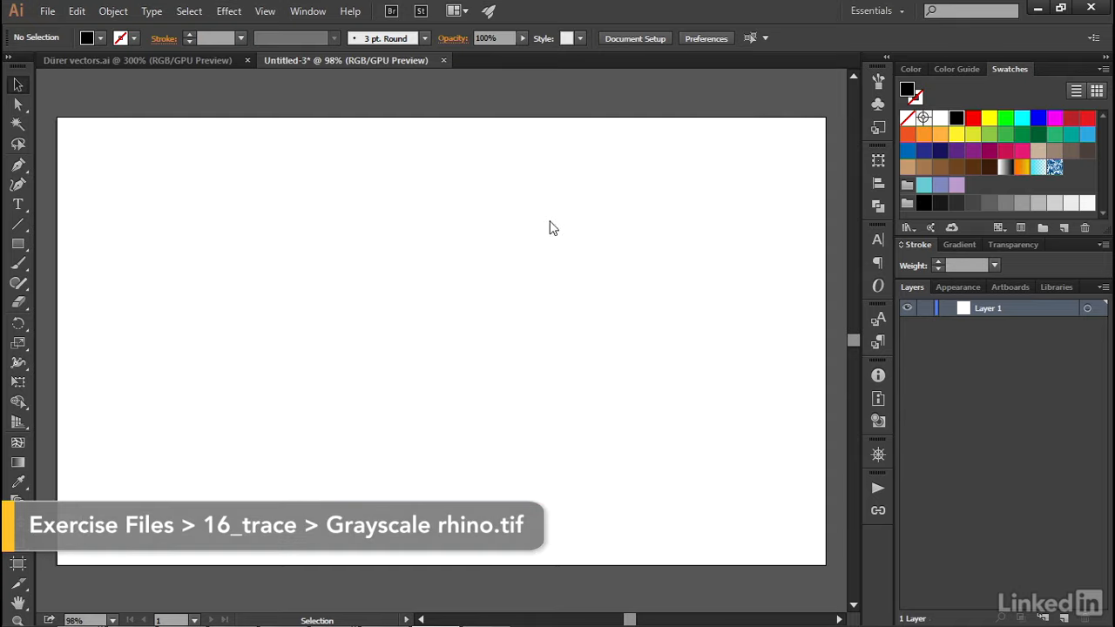
{"action": "left_click", "coordinate": [175, 166]}
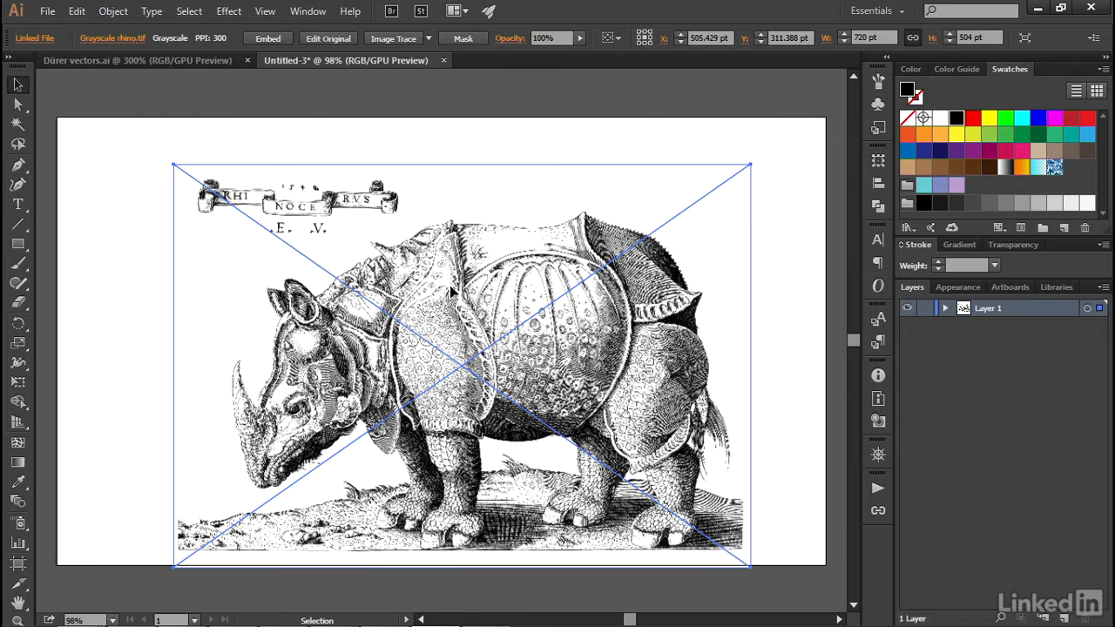
Step: Move the placed rhino image fully inside the artboard and resize the artboard to the image's edges, 720 x 504 pt
{"action": "left_click_drag", "start_coordinate": [451, 292], "coordinate": [414, 260]}
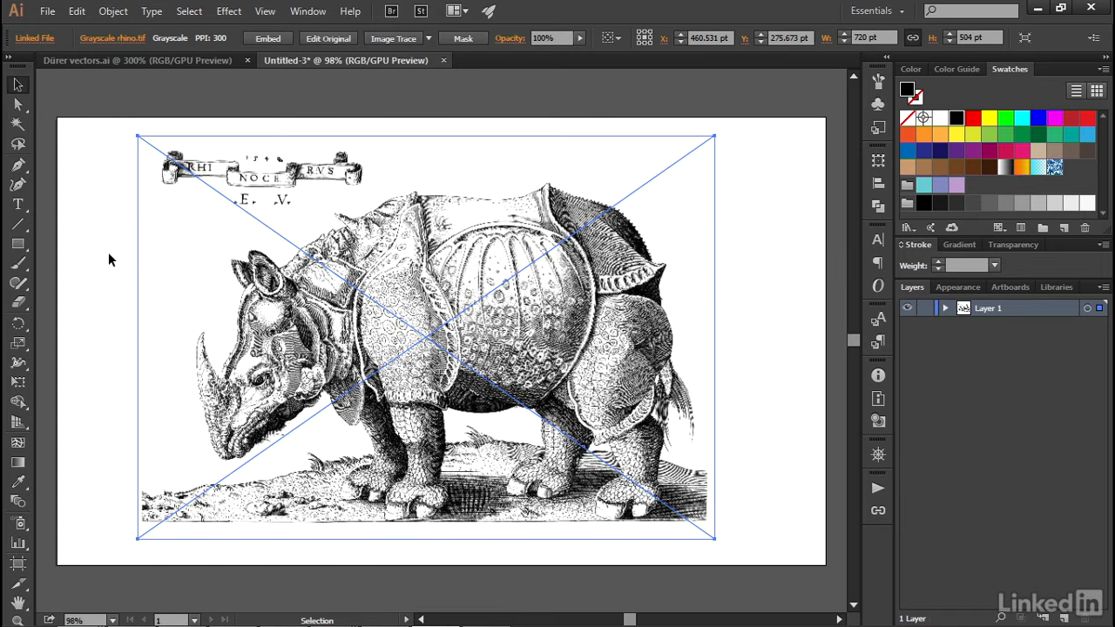
{"action": "left_click", "coordinate": [18, 564]}
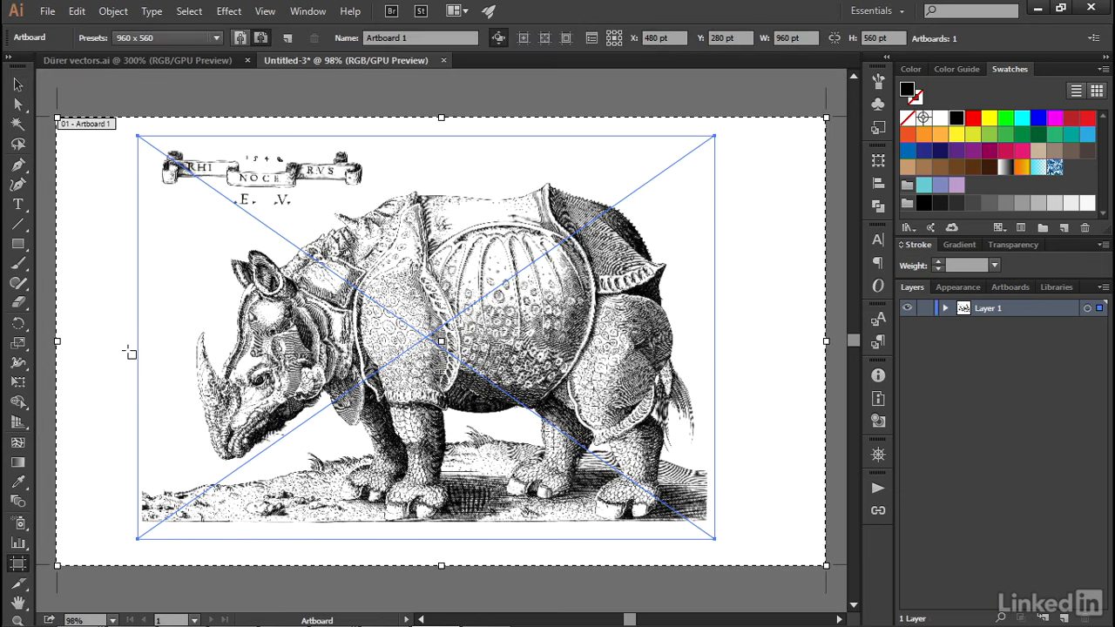
{"action": "left_click_drag", "start_coordinate": [58, 116], "coordinate": [138, 136]}
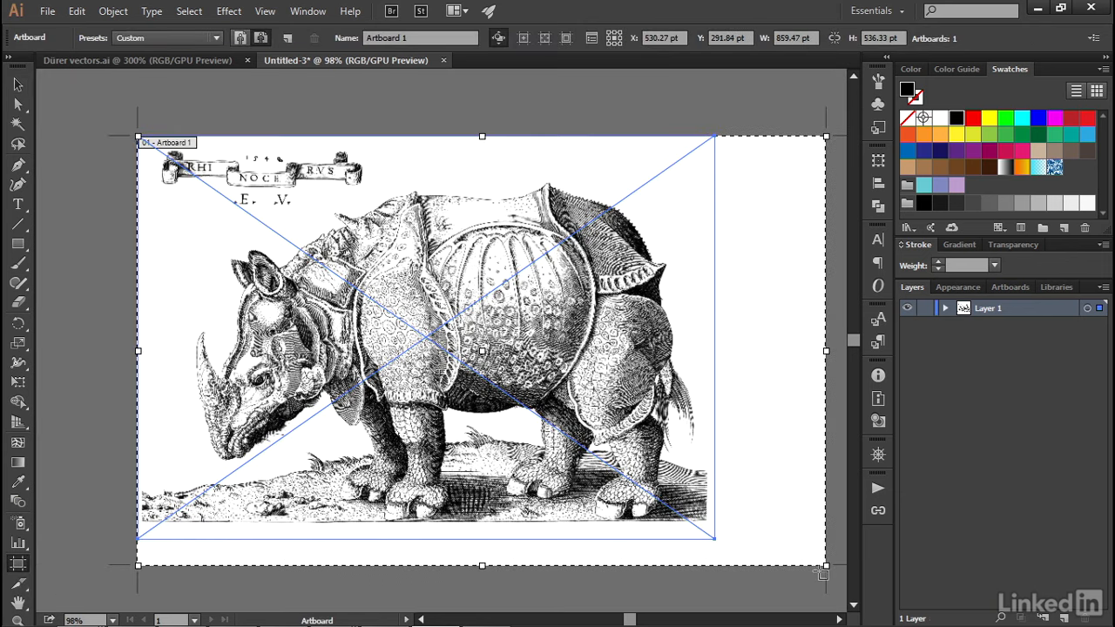
{"action": "left_click_drag", "start_coordinate": [825, 565], "coordinate": [715, 539]}
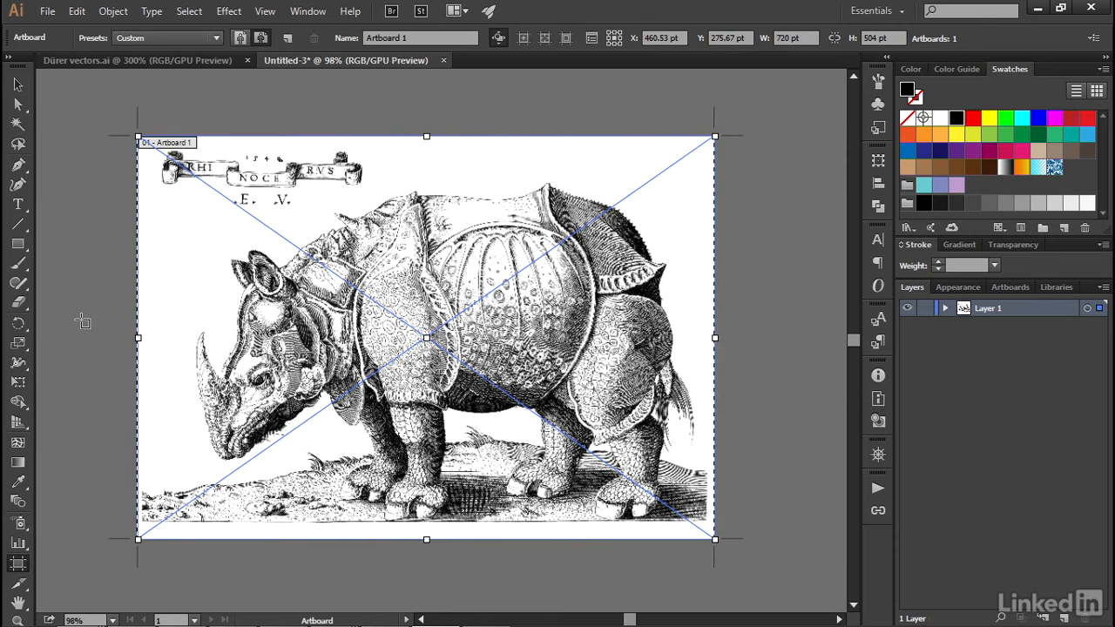
{"action": "key", "text": "Escape"}
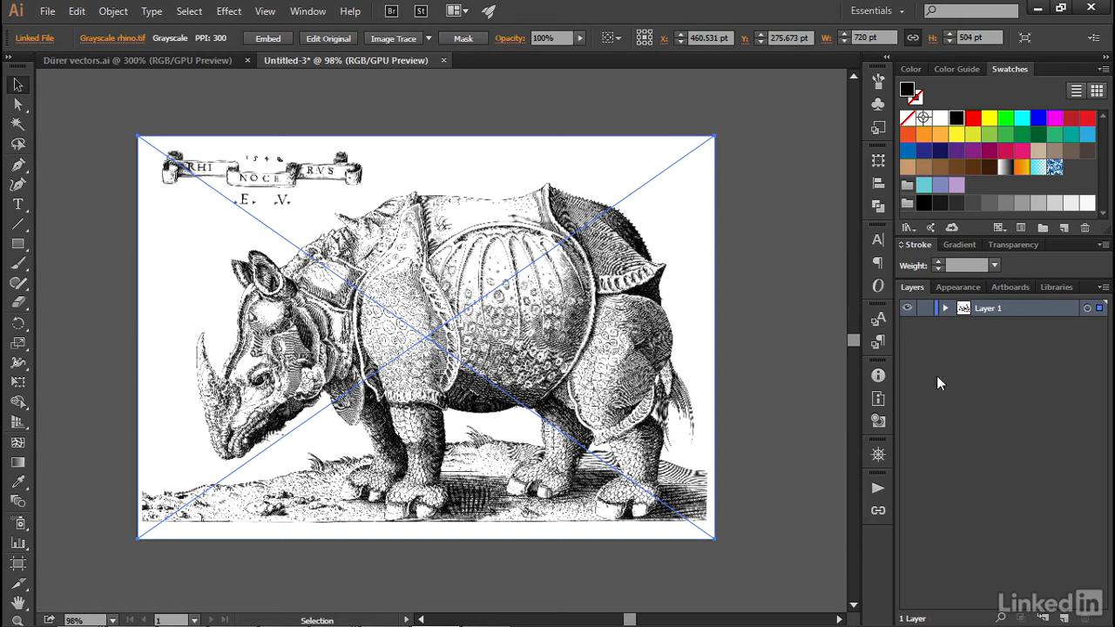
Step: Set the layer list's row size to 70 pixels and rename Layer 1 as tracings
{"action": "left_click", "coordinate": [1103, 289]}
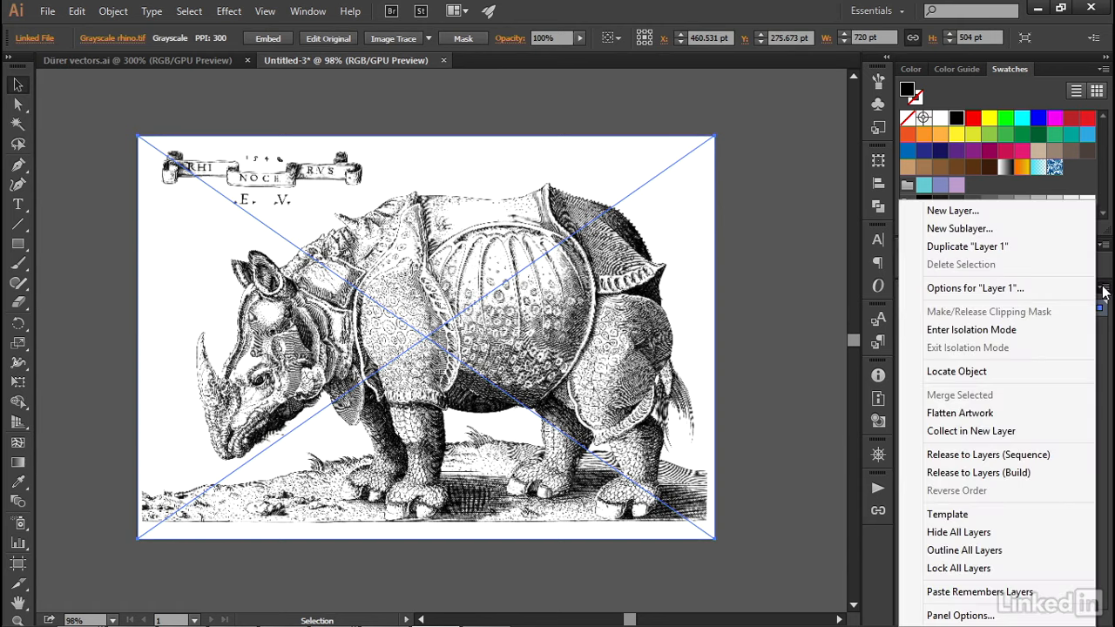
{"action": "left_click", "coordinate": [958, 615]}
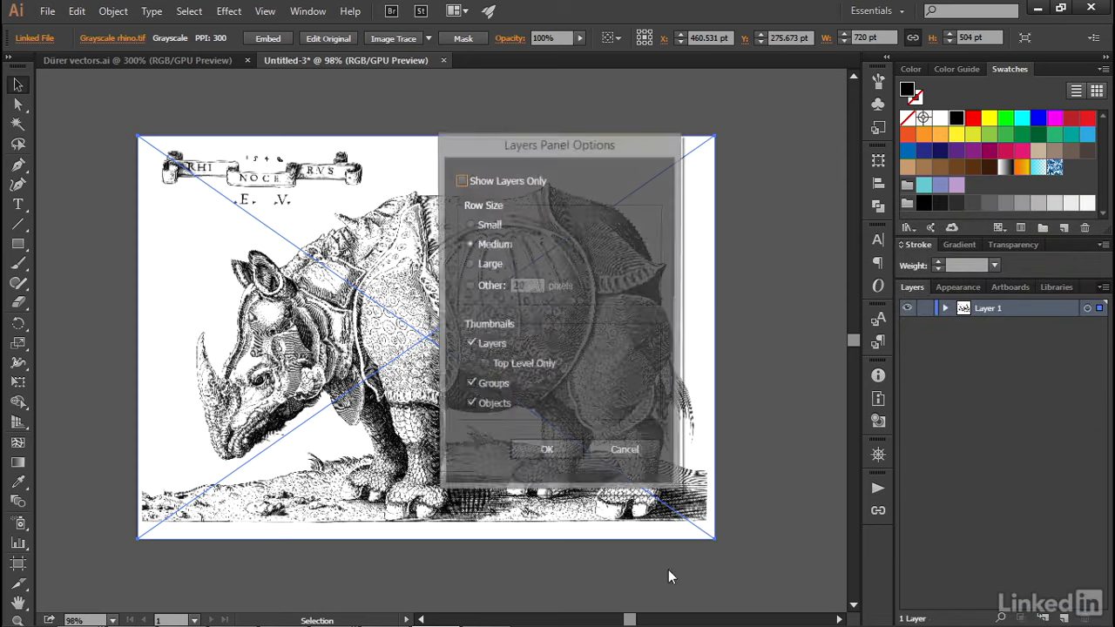
{"action": "left_click", "coordinate": [478, 286]}
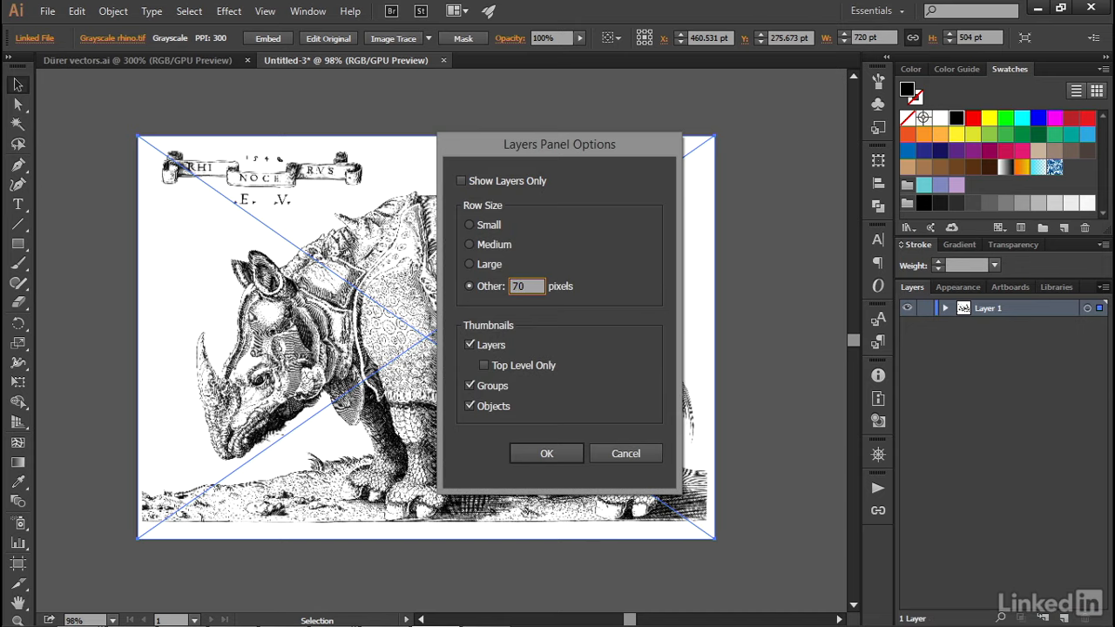
{"action": "type", "text": "70"}
{"action": "key", "text": "Return"}
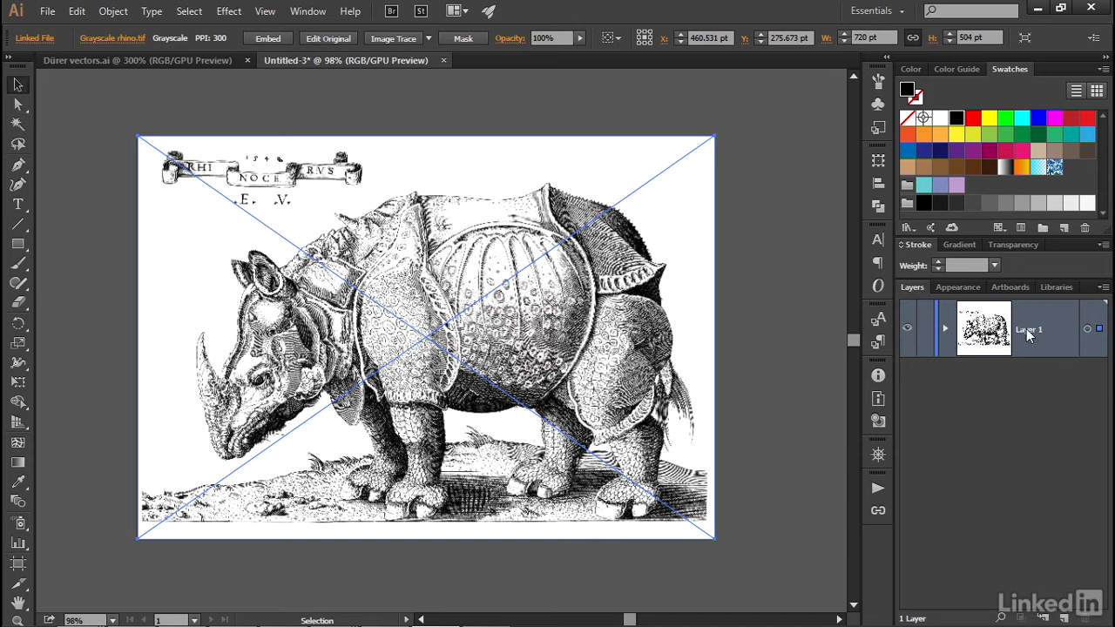
{"action": "type", "text": "tracings"}
Step: Trace the placed rhino image with the default Image Trace settings
{"action": "key", "text": "ctrl+space"}
{"action": "left_click", "coordinate": [287, 376], "text": "ctrl"}
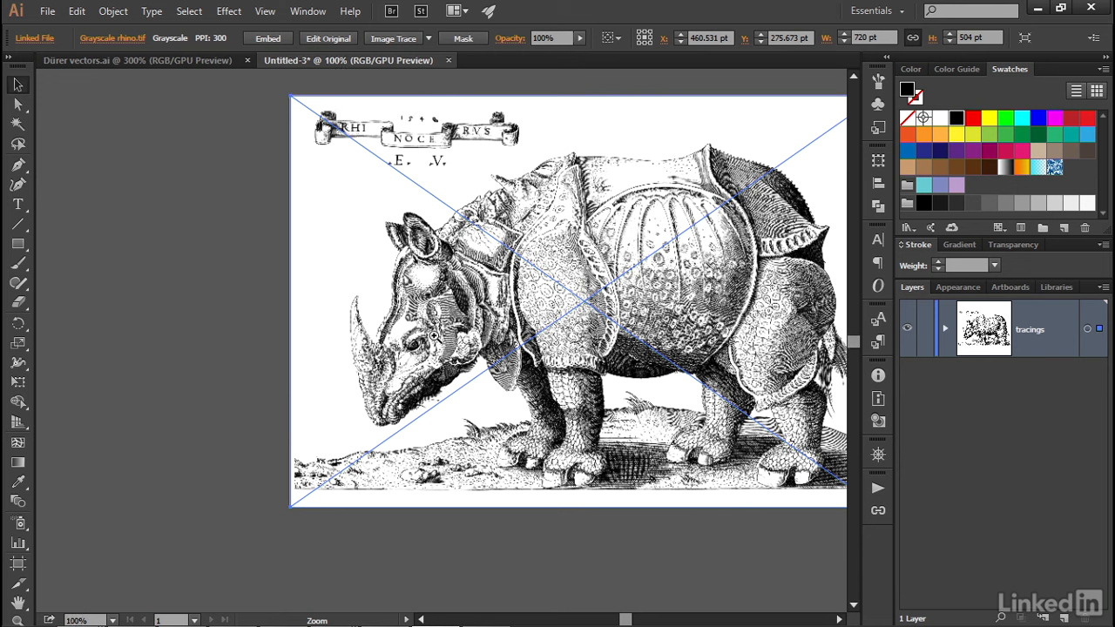
{"action": "left_click", "coordinate": [433, 334], "text": "ctrl"}
{"action": "left_click", "coordinate": [432, 339], "text": "ctrl"}
{"action": "left_click", "coordinate": [430, 346], "text": "ctrl"}
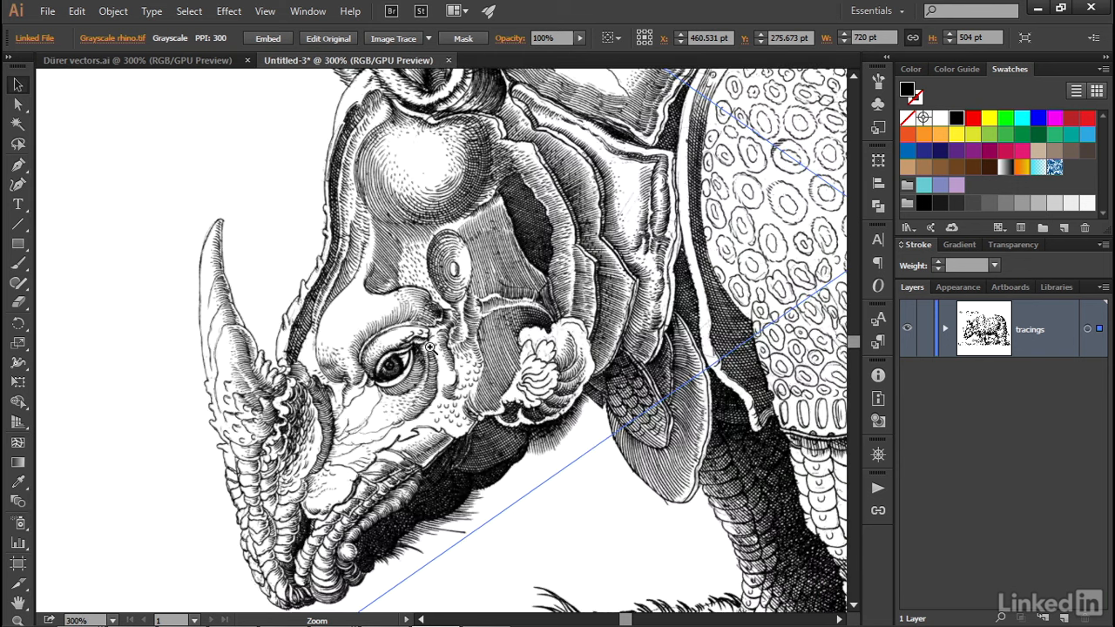
{"action": "left_click_drag", "start_coordinate": [430, 347], "coordinate": [370, 306]}
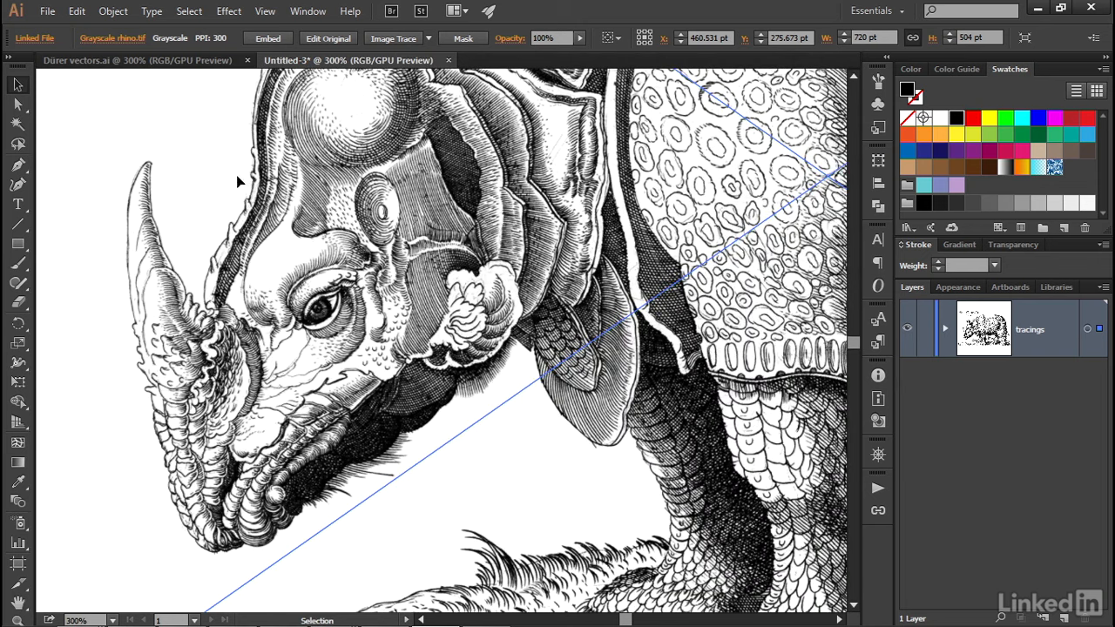
{"action": "left_click", "coordinate": [377, 37]}
{"action": "left_click", "coordinate": [630, 342]}
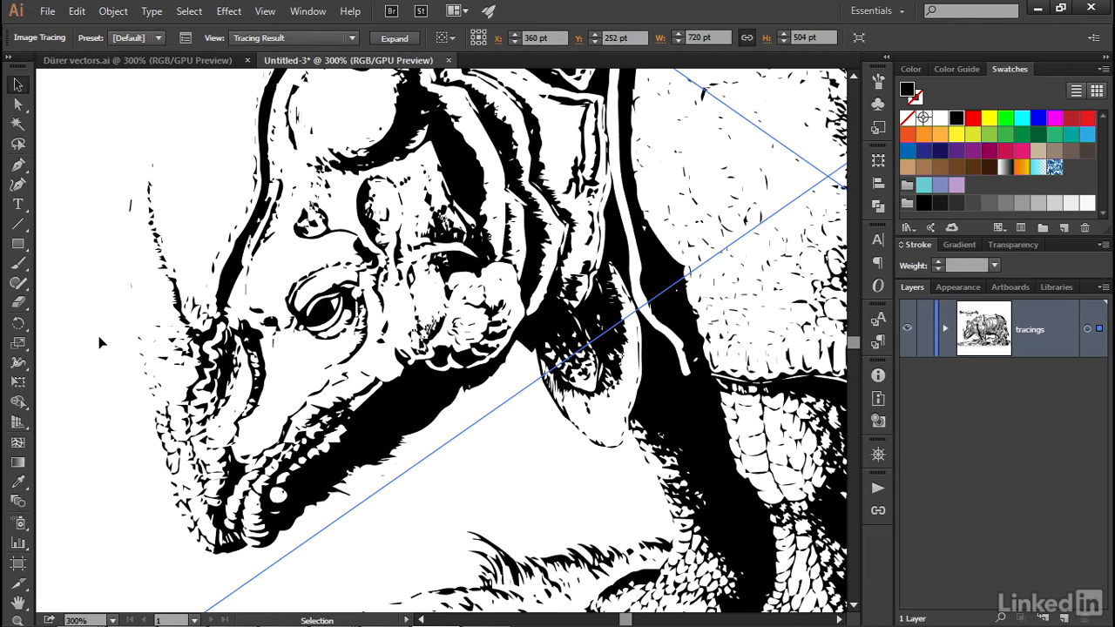
Step: Show the advanced Image Trace settings, disable the live preview and set the tracing mode to Grayscale
{"action": "left_click", "coordinate": [185, 39]}
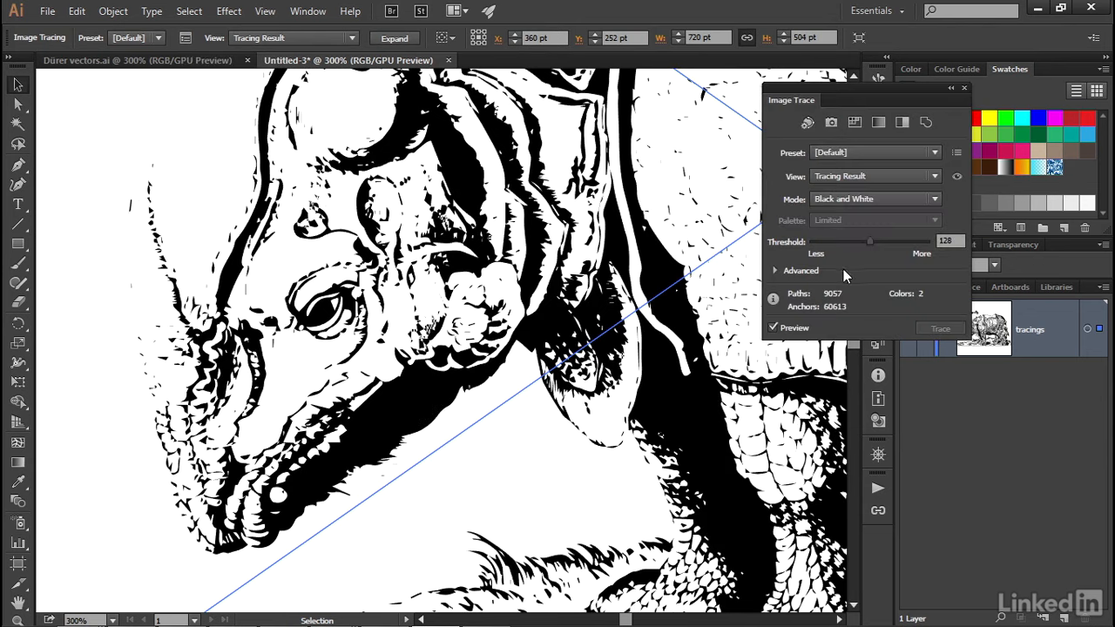
{"action": "left_click", "coordinate": [776, 271]}
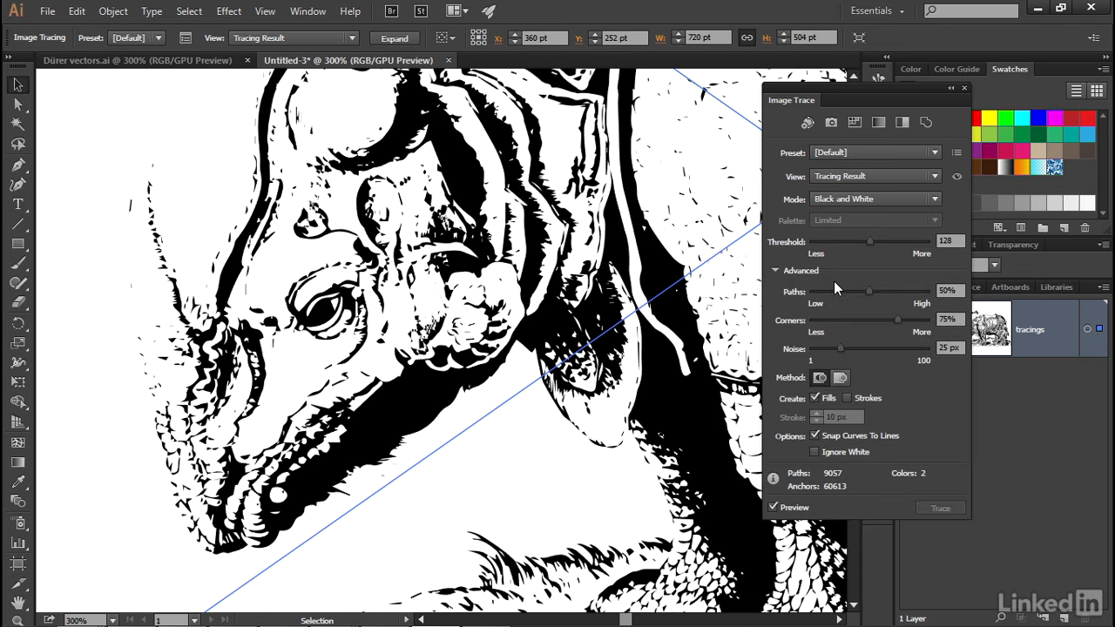
{"action": "left_click", "coordinate": [782, 509]}
{"action": "left_click", "coordinate": [949, 240]}
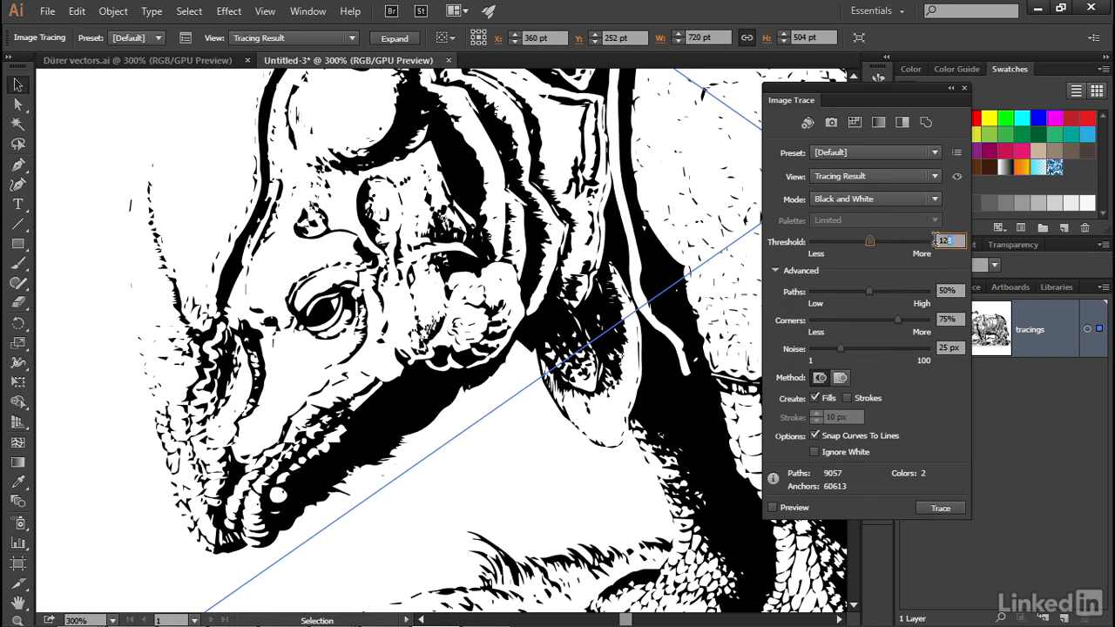
{"action": "left_click", "coordinate": [877, 199]}
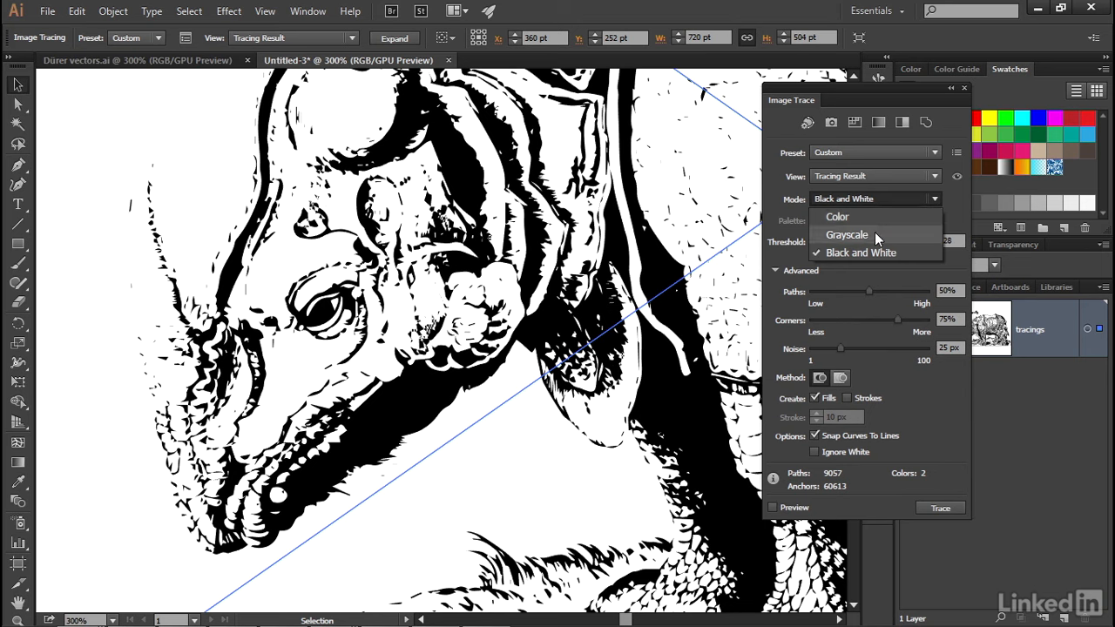
{"action": "left_click", "coordinate": [874, 232]}
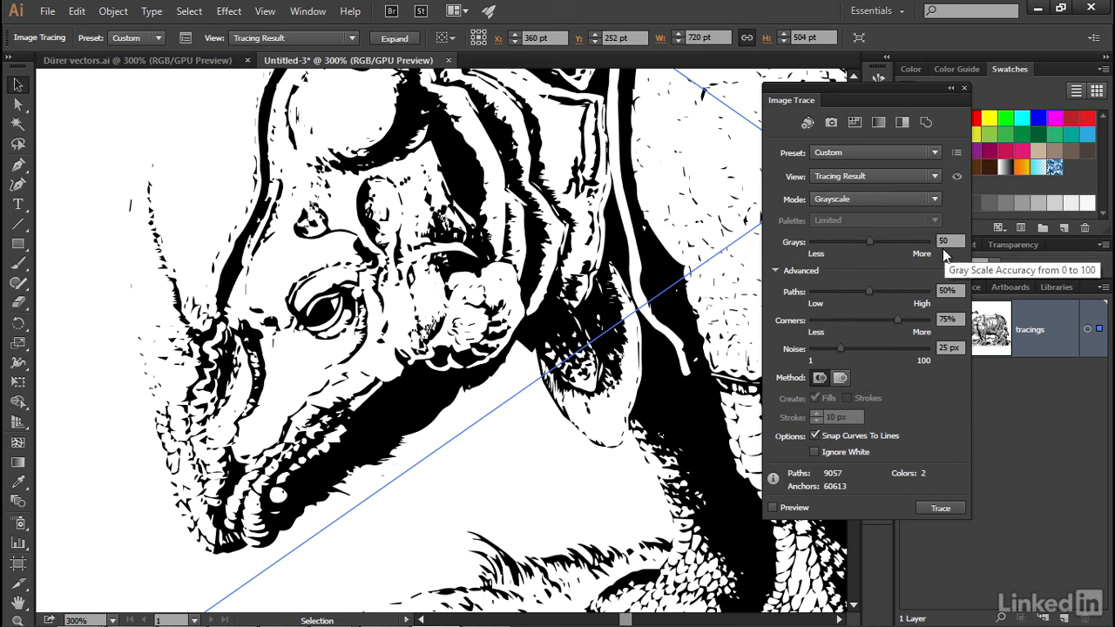
Step: Retrace the image with Paths 100%, Corners 50%, Noise 1 px, Ignore White on and Snap Curves To Lines off
{"action": "left_click", "coordinate": [949, 289]}
{"action": "type", "text": "100"}
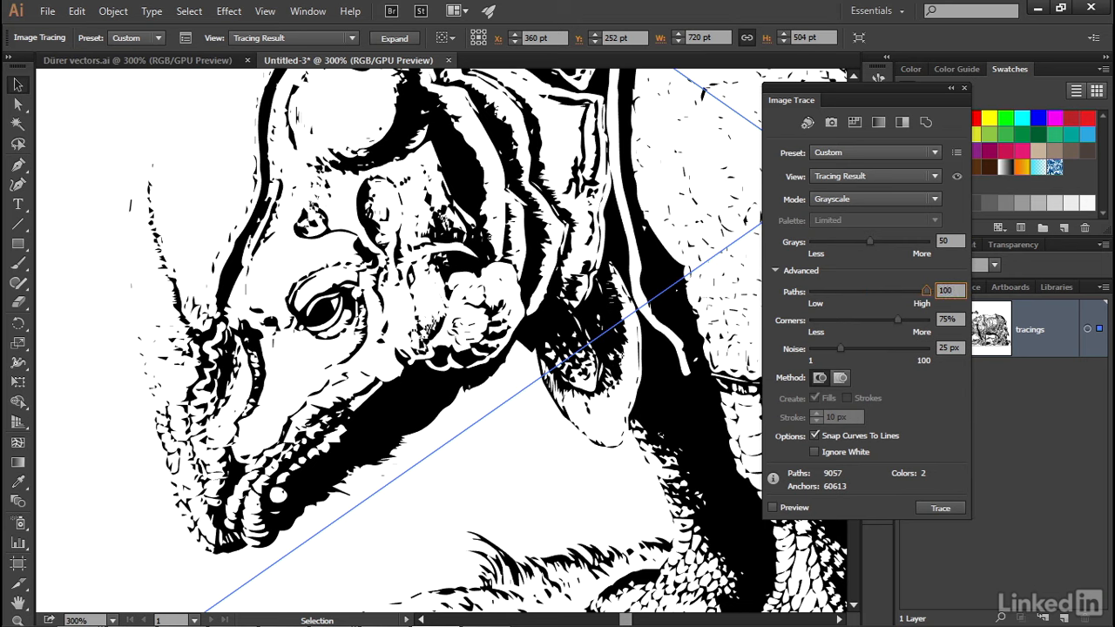
{"action": "key", "text": "Tab"}
{"action": "type", "text": "50"}
{"action": "key", "text": "Tab"}
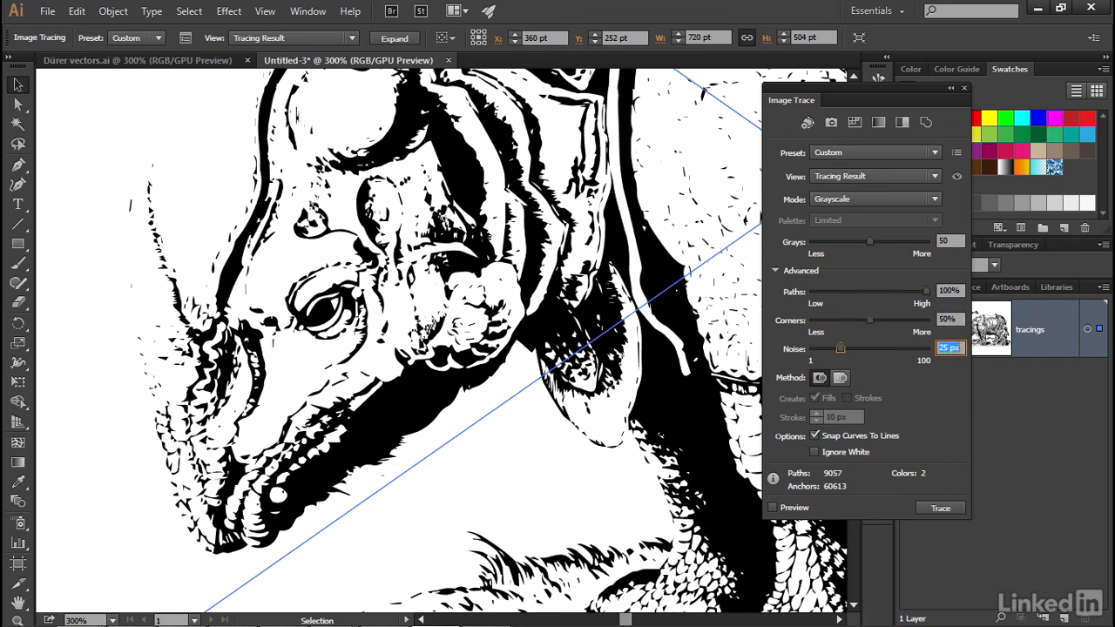
{"action": "type", "text": "1"}
{"action": "key", "text": "Tab"}
{"action": "left_click", "coordinate": [845, 451]}
{"action": "left_click", "coordinate": [832, 436]}
{"action": "left_click", "coordinate": [923, 508]}
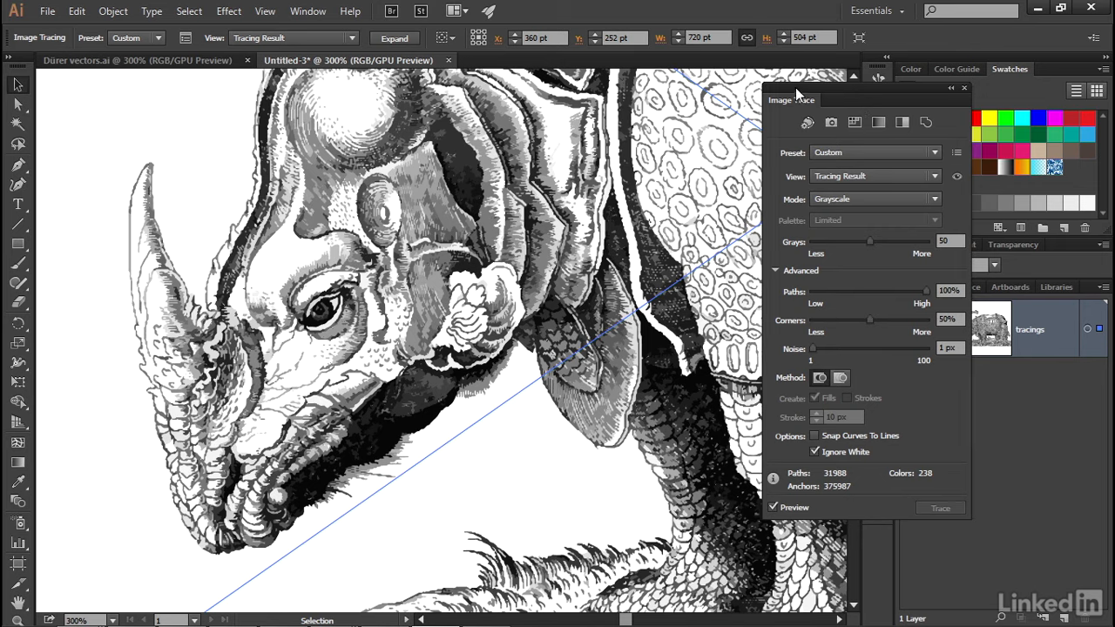
Step: Expand the tracings layer and duplicate the grayscale image tracing directly above the original
{"action": "left_click_drag", "start_coordinate": [801, 99], "coordinate": [661, 94]}
{"action": "left_click", "coordinate": [945, 328]}
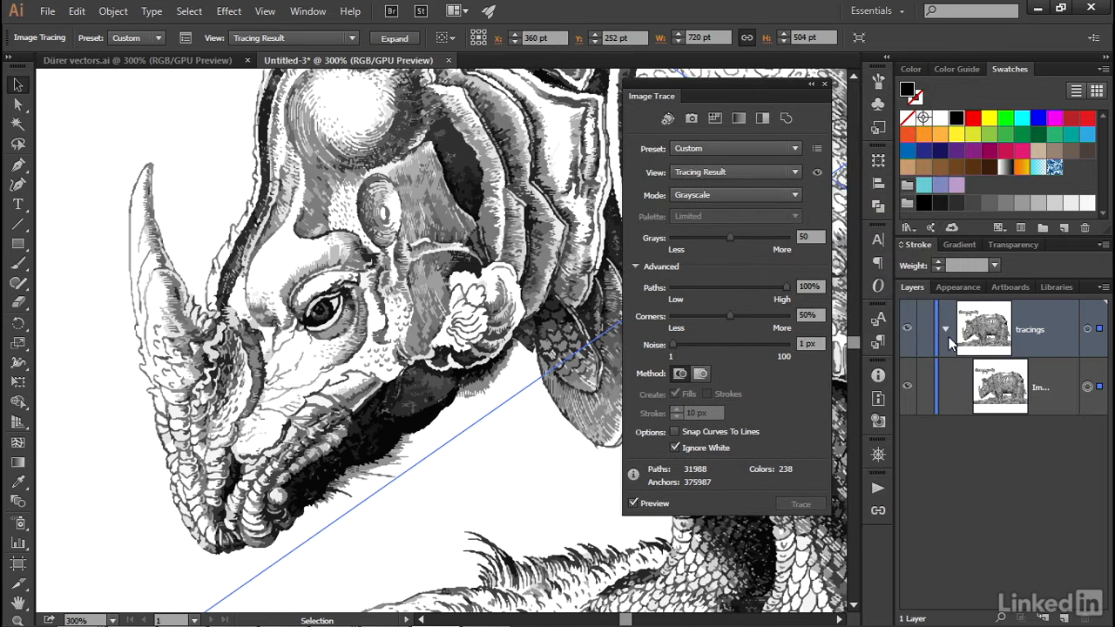
{"action": "left_click", "coordinate": [1064, 390]}
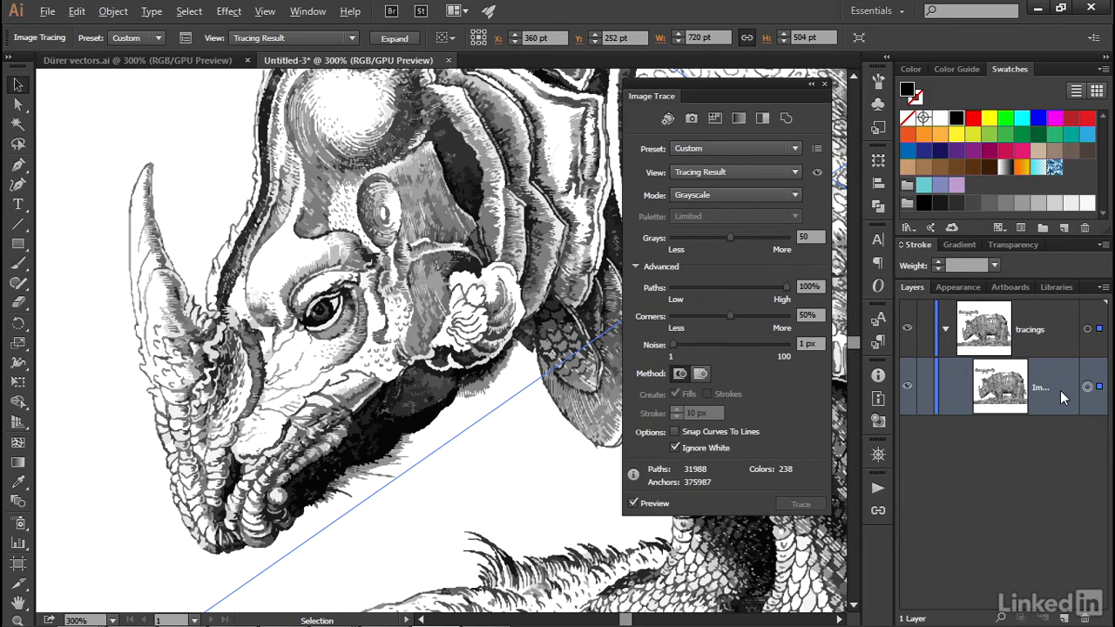
{"action": "left_click_drag", "start_coordinate": [1059, 390], "coordinate": [1053, 357]}
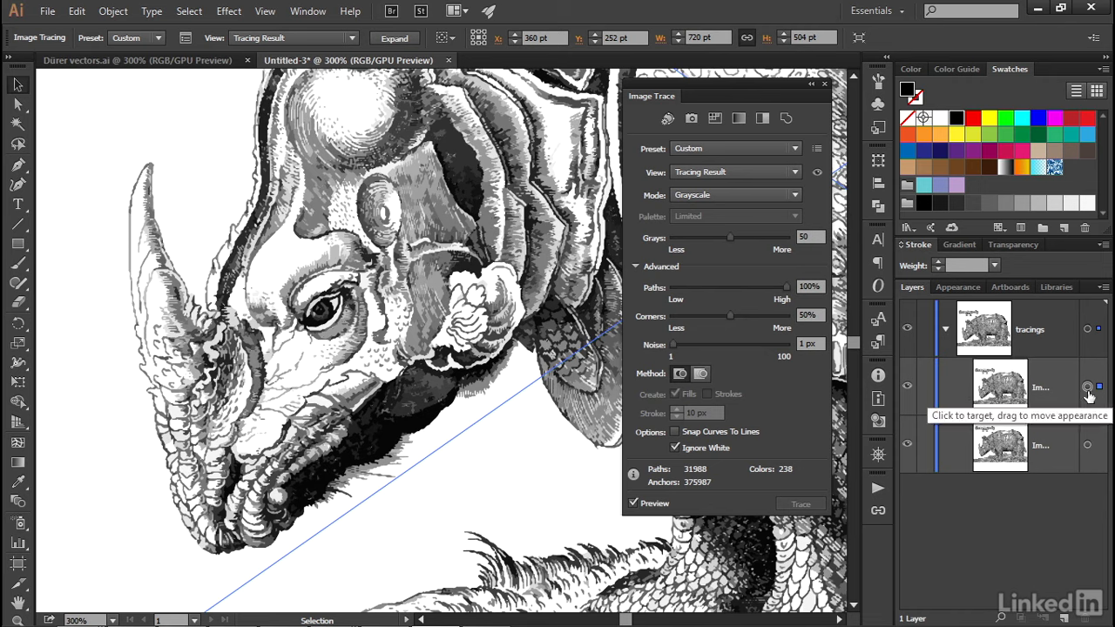
Step: Disable the preview for the upper tracing and set its mode to Black and White with a threshold of 150
{"action": "left_click", "coordinate": [652, 505]}
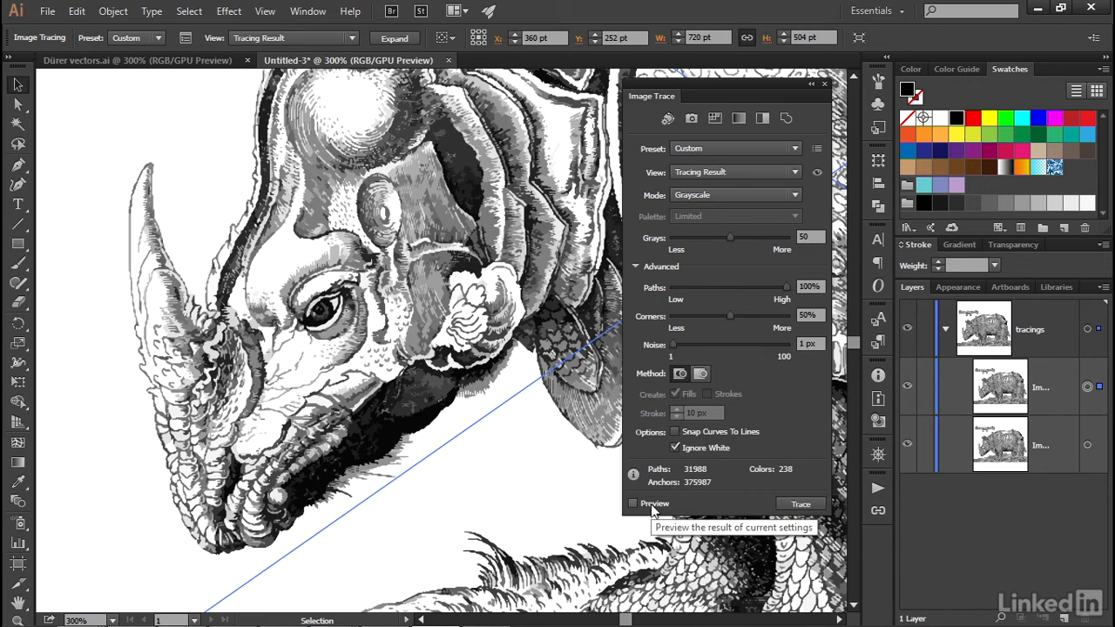
{"action": "left_click", "coordinate": [716, 195]}
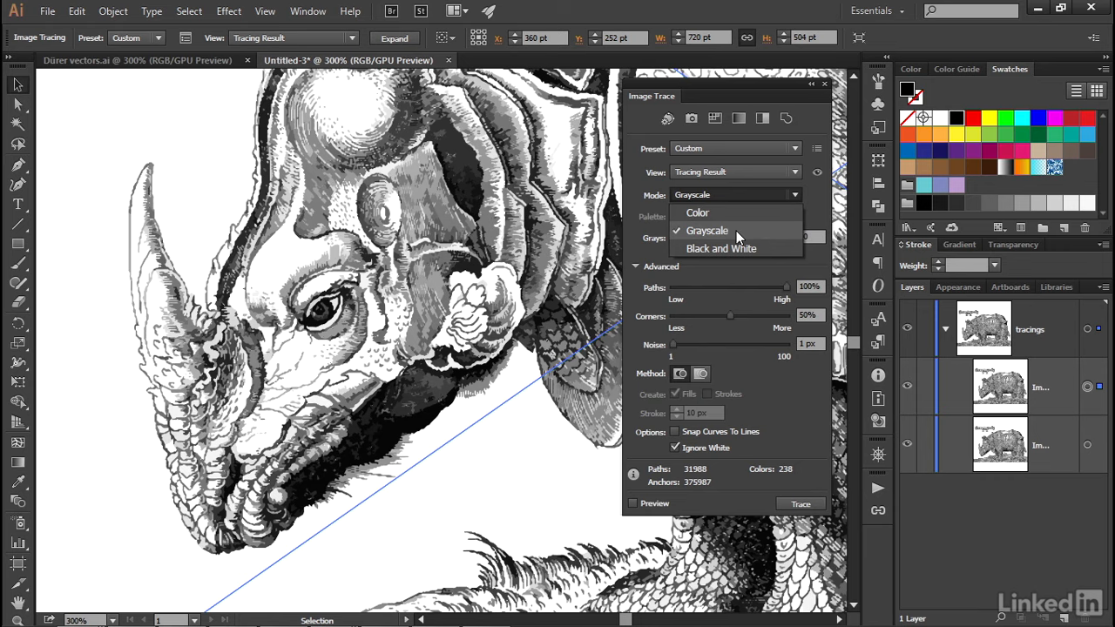
{"action": "left_click", "coordinate": [755, 247]}
{"action": "left_click_drag", "start_coordinate": [815, 238], "coordinate": [787, 237]}
{"action": "type", "text": "150"}
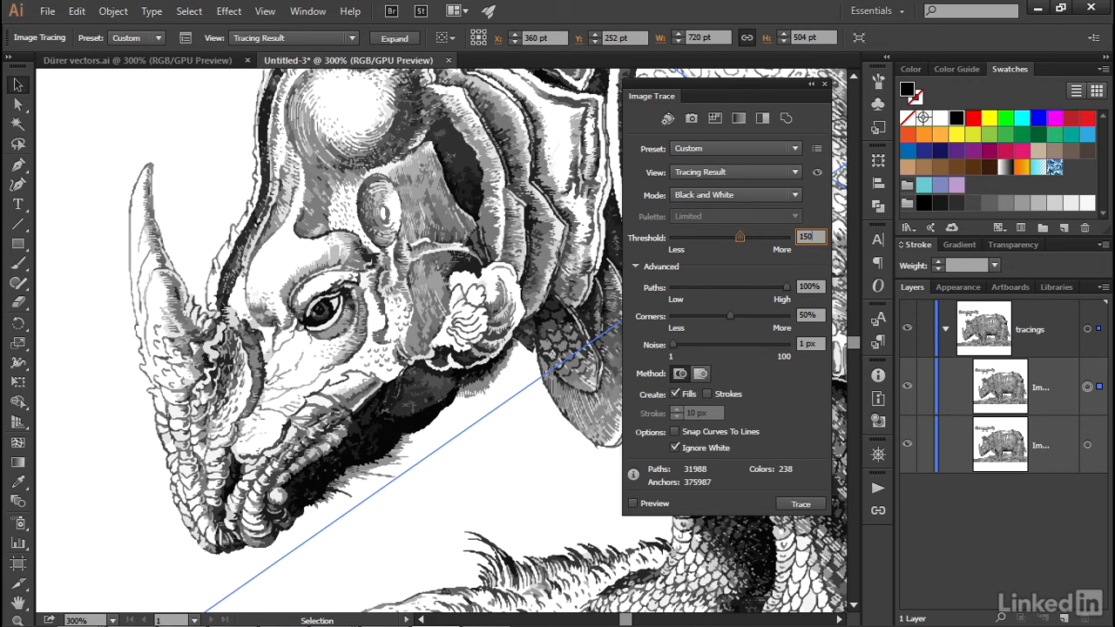
{"action": "key", "text": "Tab"}
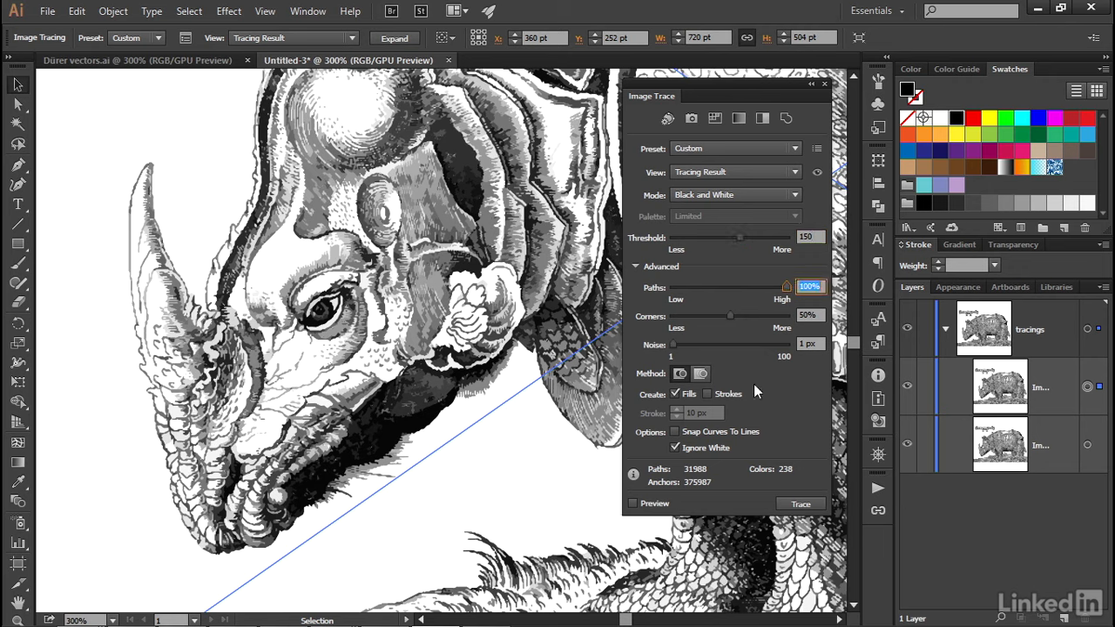
Step: Retrace the upper black-and-white tracing with strokes instead of fills, using a stroke value of 20 px
{"action": "left_click", "coordinate": [676, 395]}
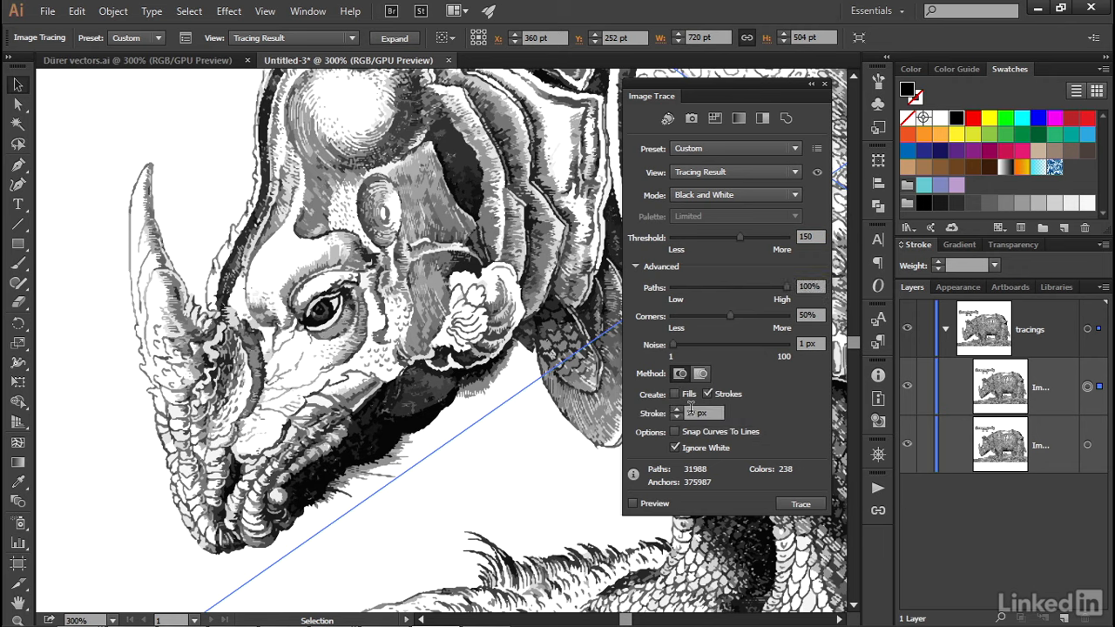
{"action": "double_click", "coordinate": [689, 412]}
{"action": "type", "text": "20"}
{"action": "left_click", "coordinate": [790, 505]}
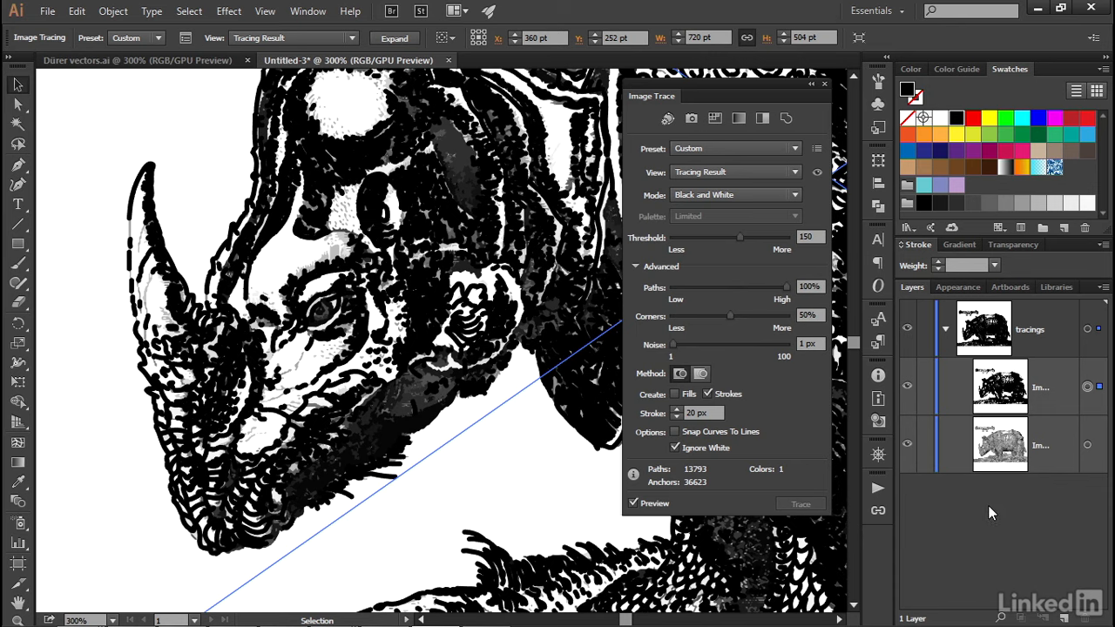
Step: Duplicate the tracings layer, then hide the black-and-white tracing inside the original layer and collapse that layer
{"action": "left_click", "coordinate": [1065, 336]}
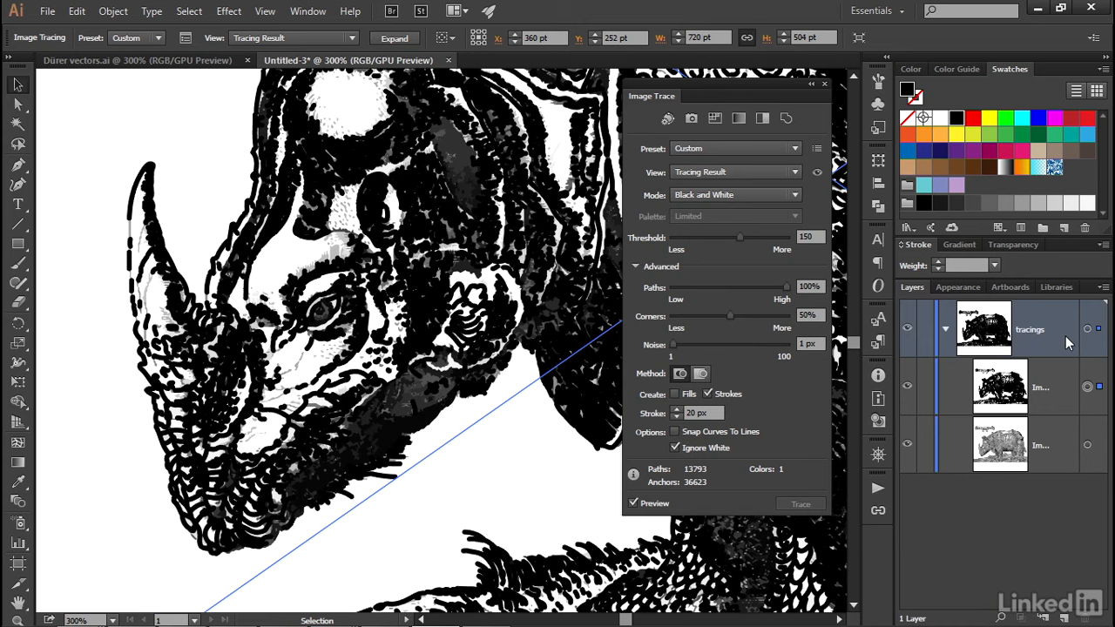
{"action": "left_click", "coordinate": [1102, 288]}
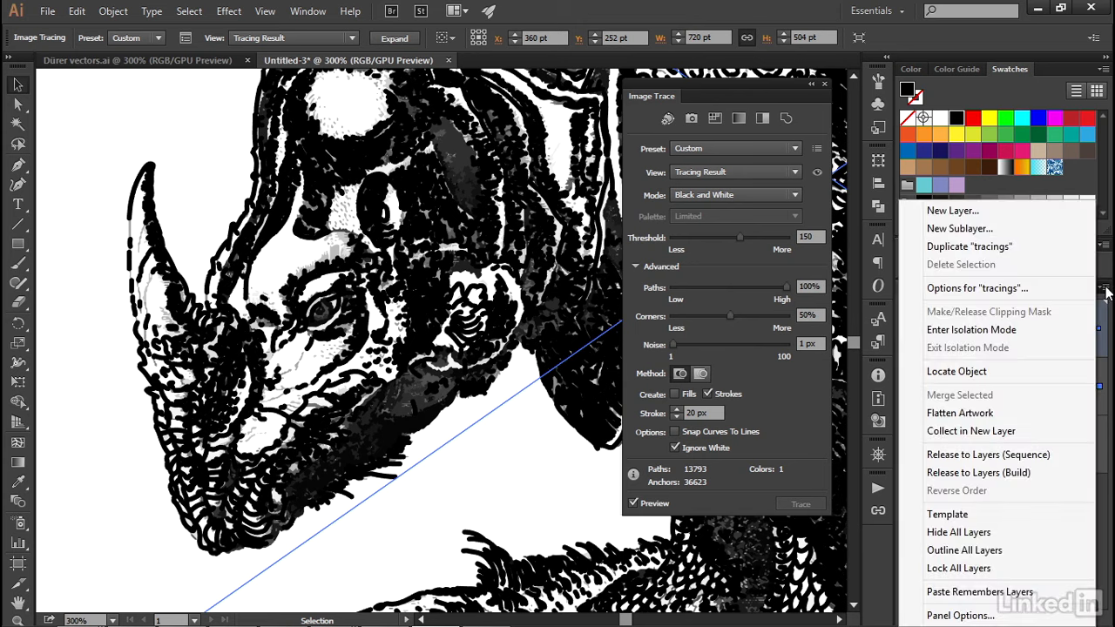
{"action": "left_click", "coordinate": [1041, 248]}
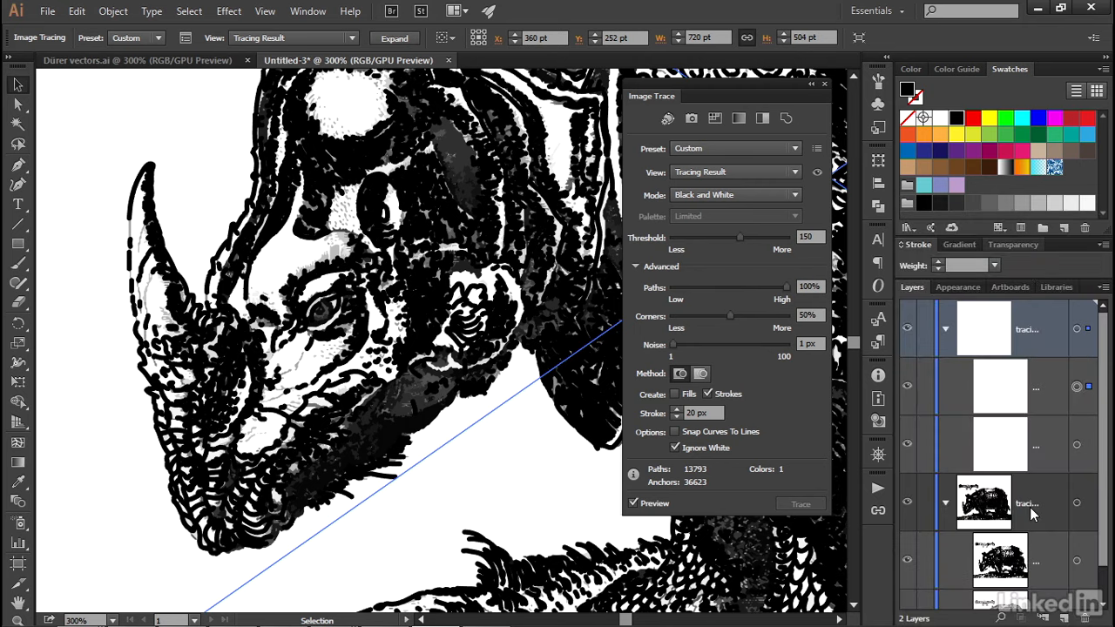
{"action": "scroll", "coordinate": [1031, 517], "scroll_direction": "down", "scroll_amount": 1}
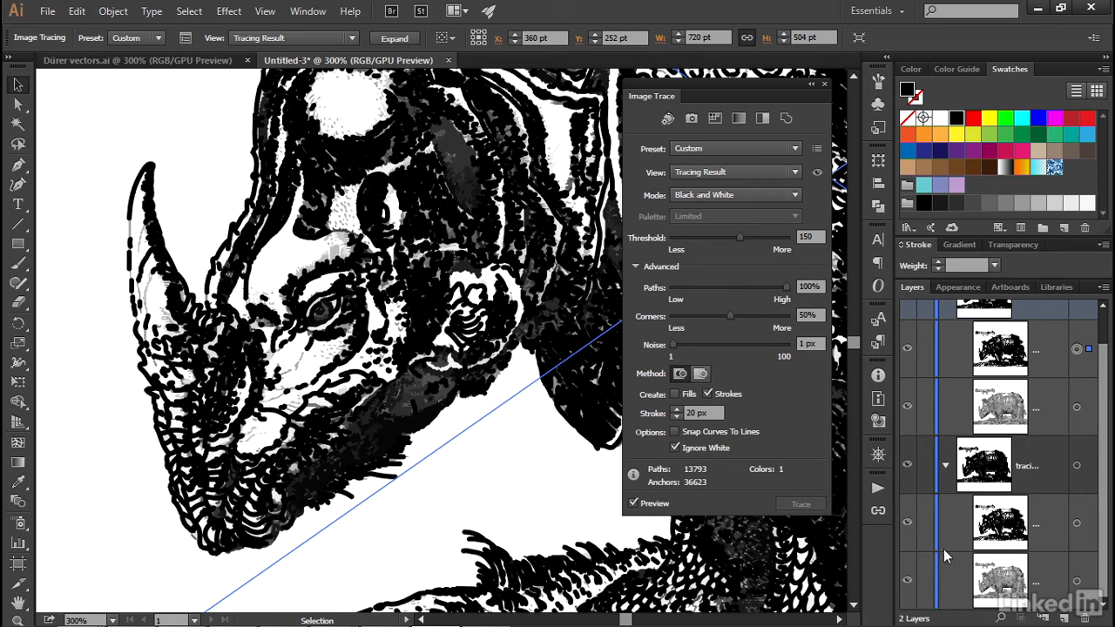
{"action": "left_click", "coordinate": [906, 525]}
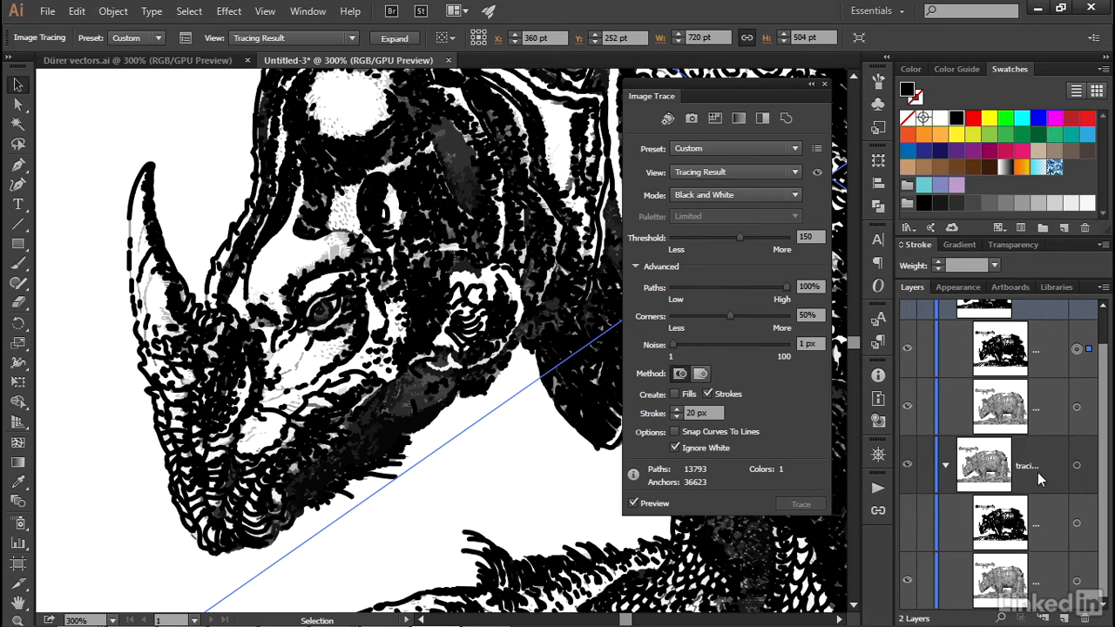
{"action": "scroll", "coordinate": [944, 502], "scroll_direction": "up", "scroll_amount": 1}
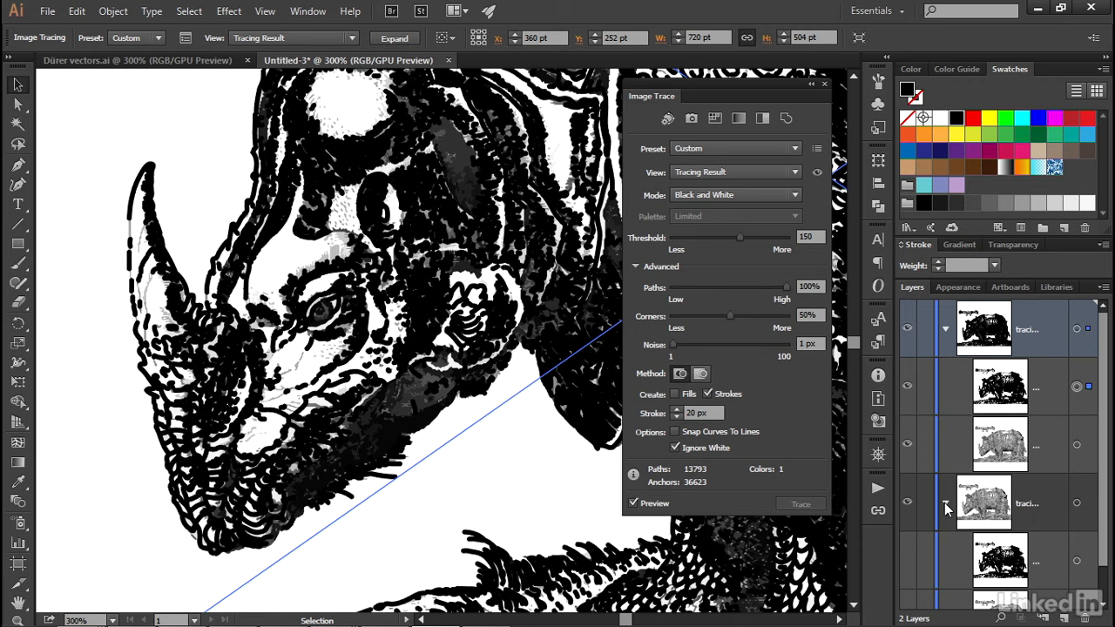
{"action": "left_click", "coordinate": [945, 502]}
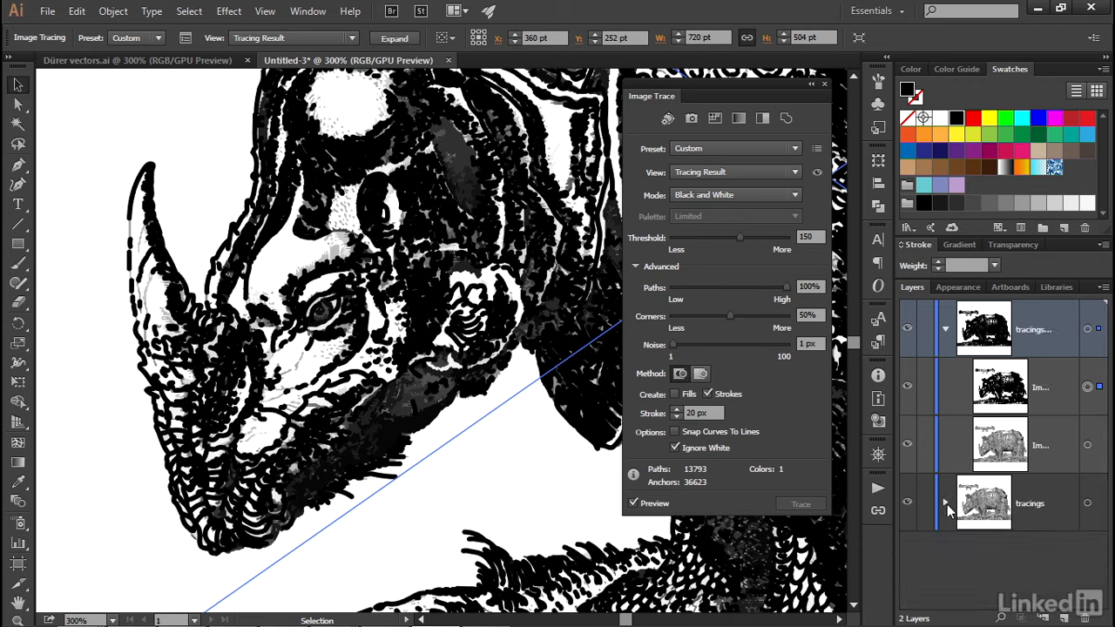
Step: Rename the duplicated layer as expanded and set its layer color to Light Red
{"action": "double_click", "coordinate": [1063, 346]}
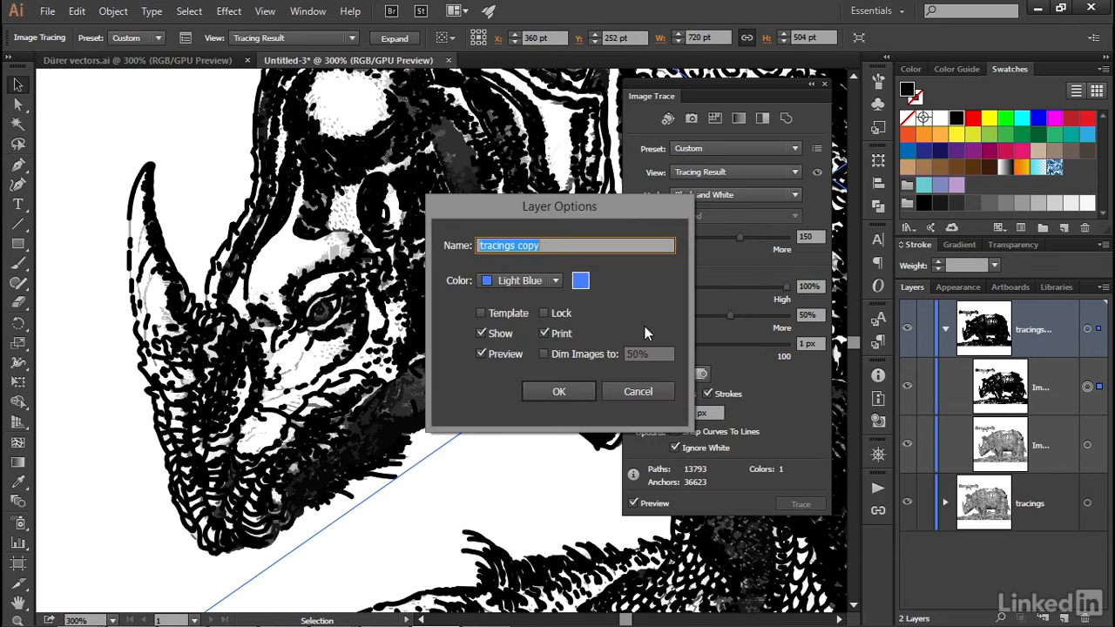
{"action": "type", "text": "expanded"}
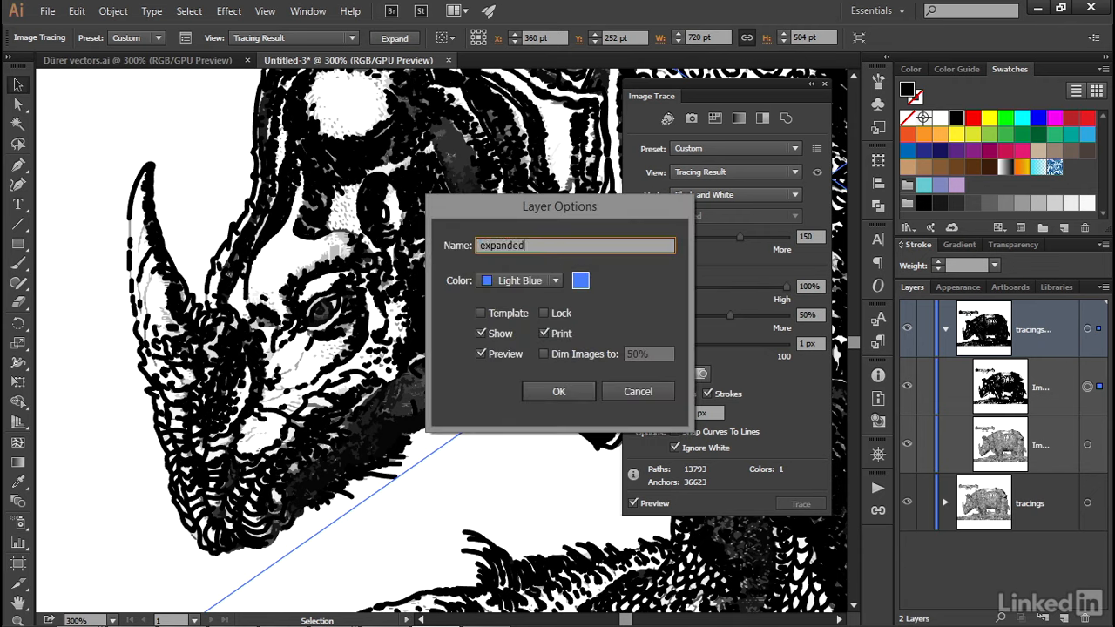
{"action": "left_click", "coordinate": [514, 280]}
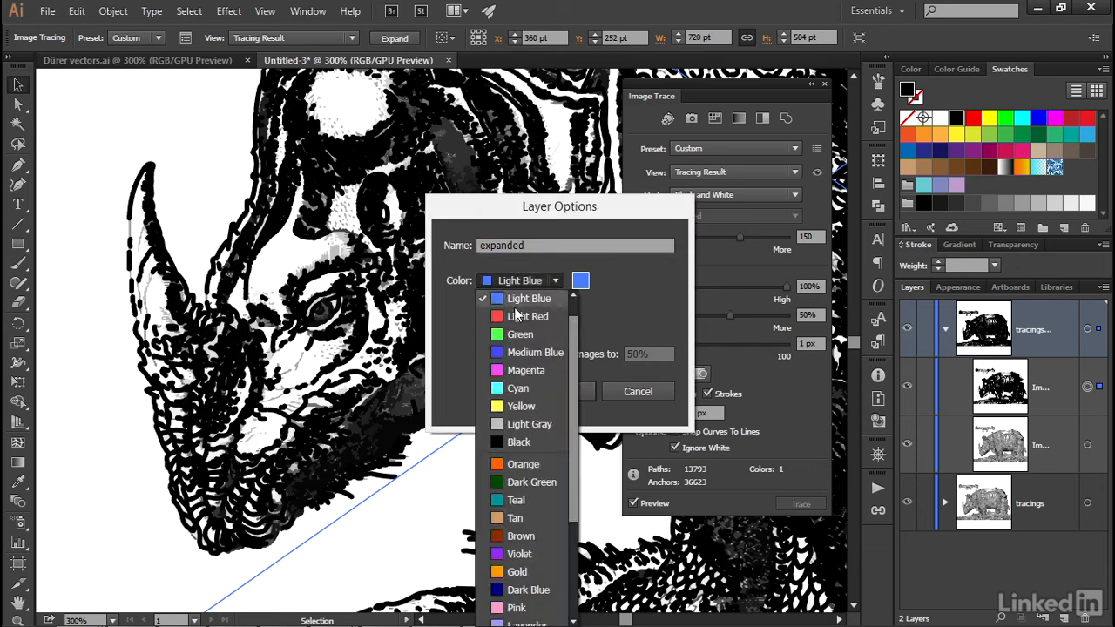
{"action": "left_click", "coordinate": [520, 314]}
{"action": "left_click", "coordinate": [540, 393]}
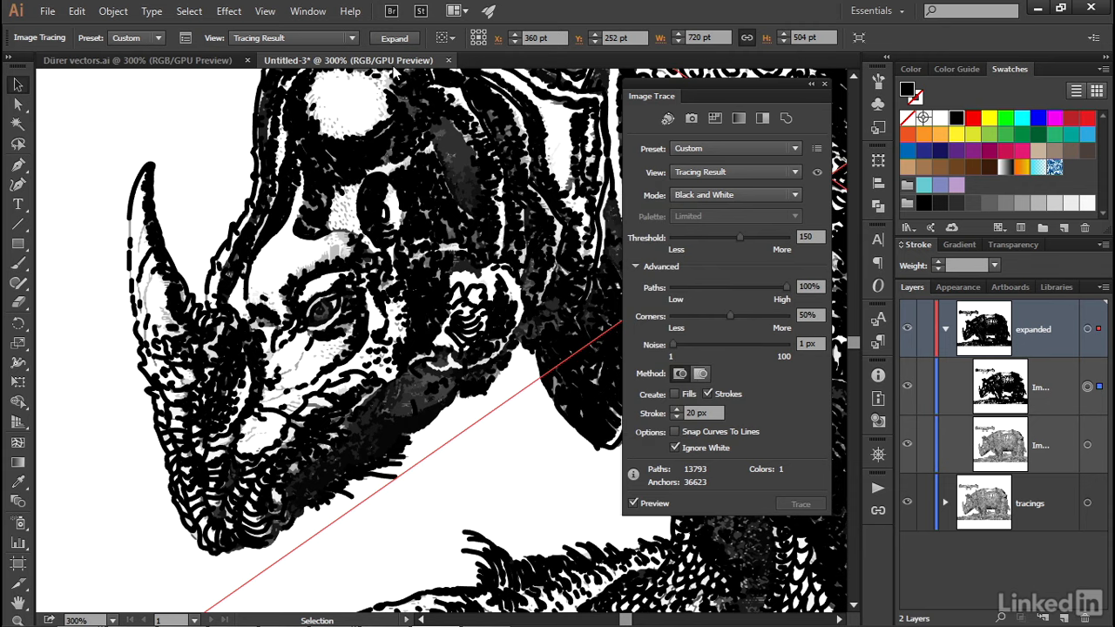
Step: Expand the black-and-white tracing in the expanded layer into paths and set their stroke weight to 0.3 pt
{"action": "left_click", "coordinate": [394, 38]}
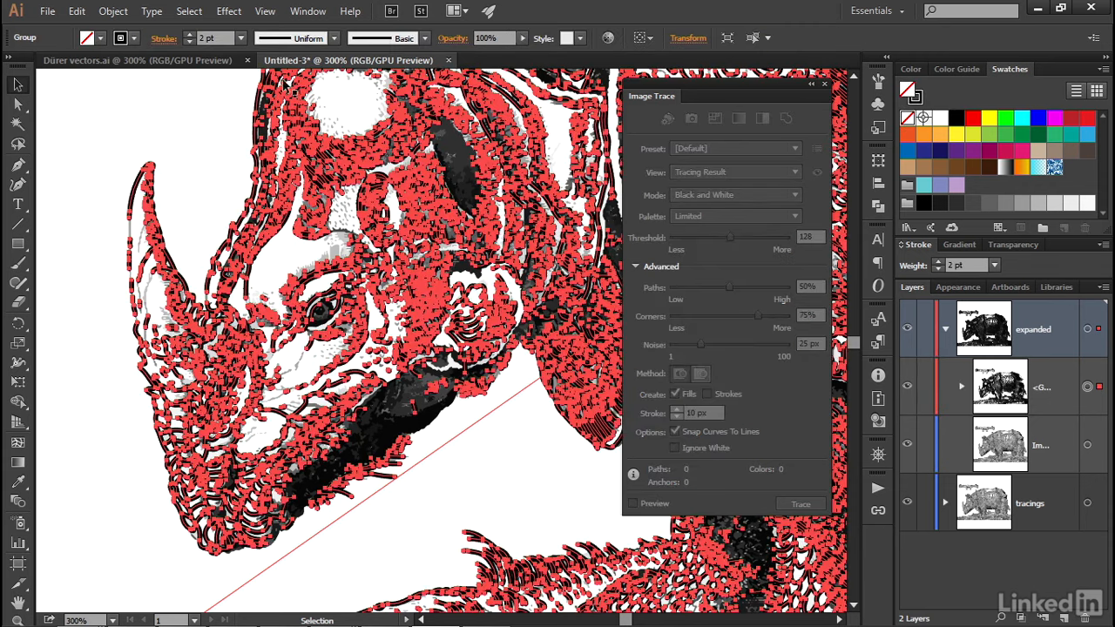
{"action": "double_click", "coordinate": [219, 37]}
{"action": "type", "text": "0.3"}
{"action": "key", "text": "Return"}
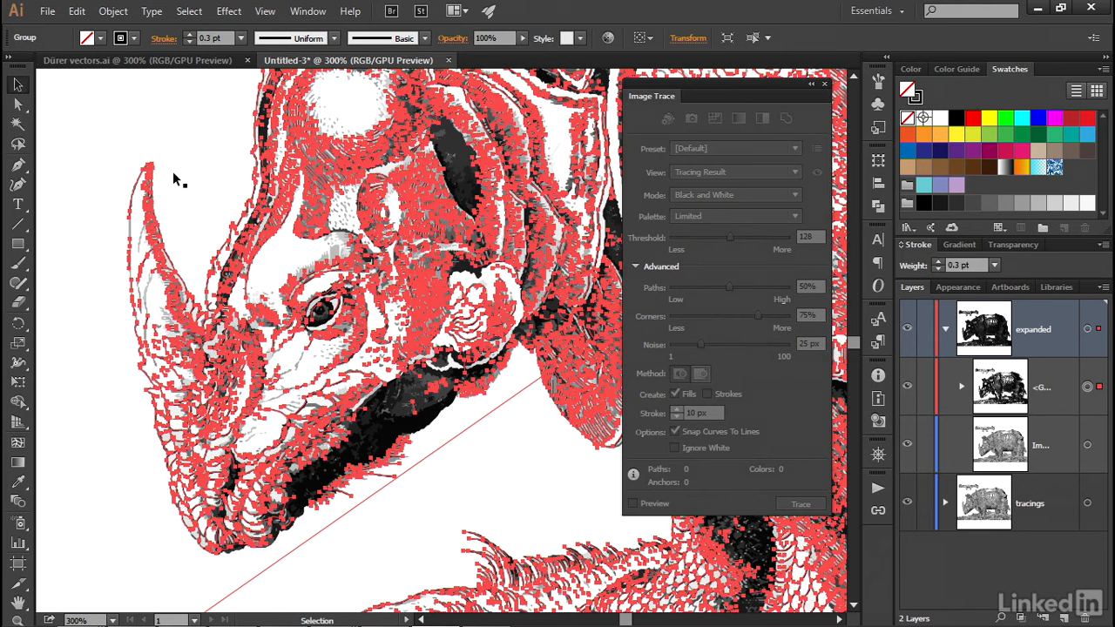
Step: Select the grayscale tracing in the expanded layer, close the Image Trace settings and expand the tracing into paths
{"action": "left_click", "coordinate": [173, 155]}
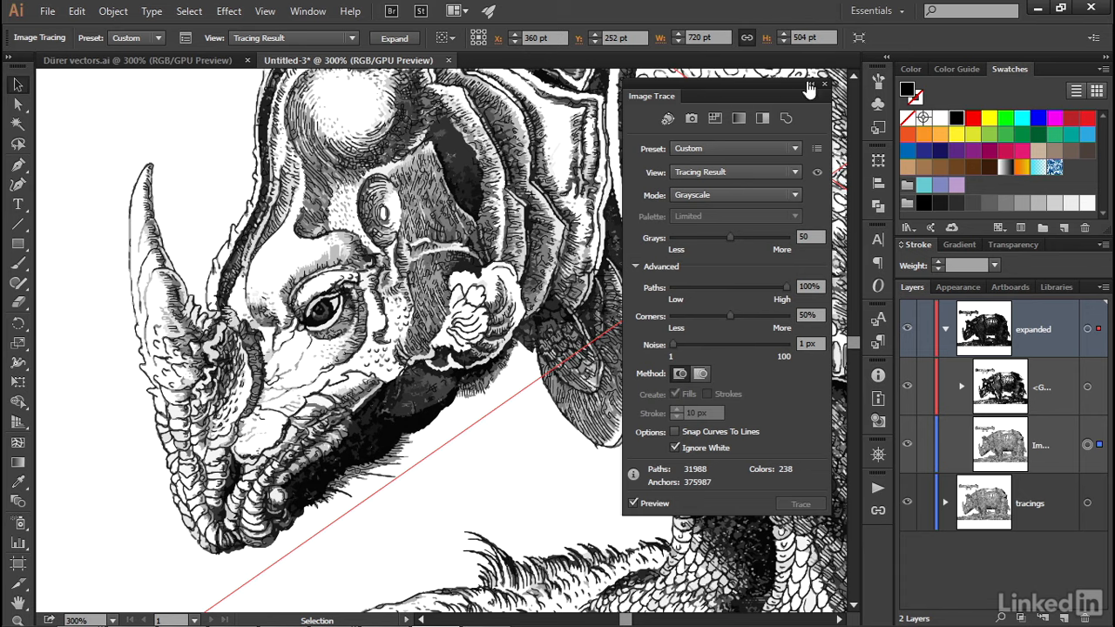
{"action": "left_click", "coordinate": [825, 83]}
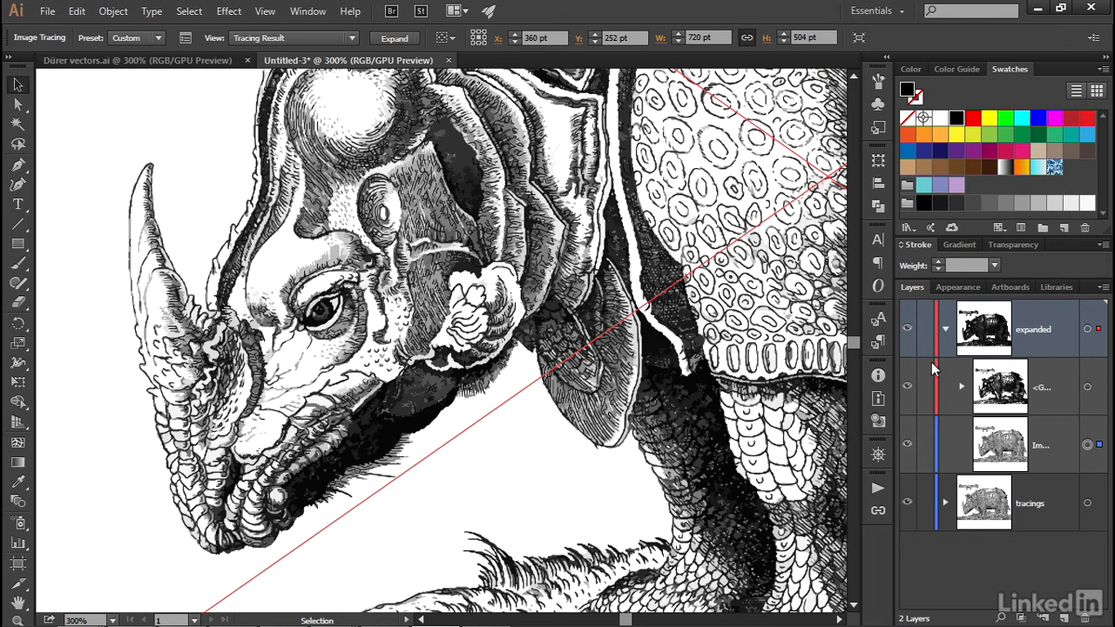
{"action": "left_click", "coordinate": [946, 332]}
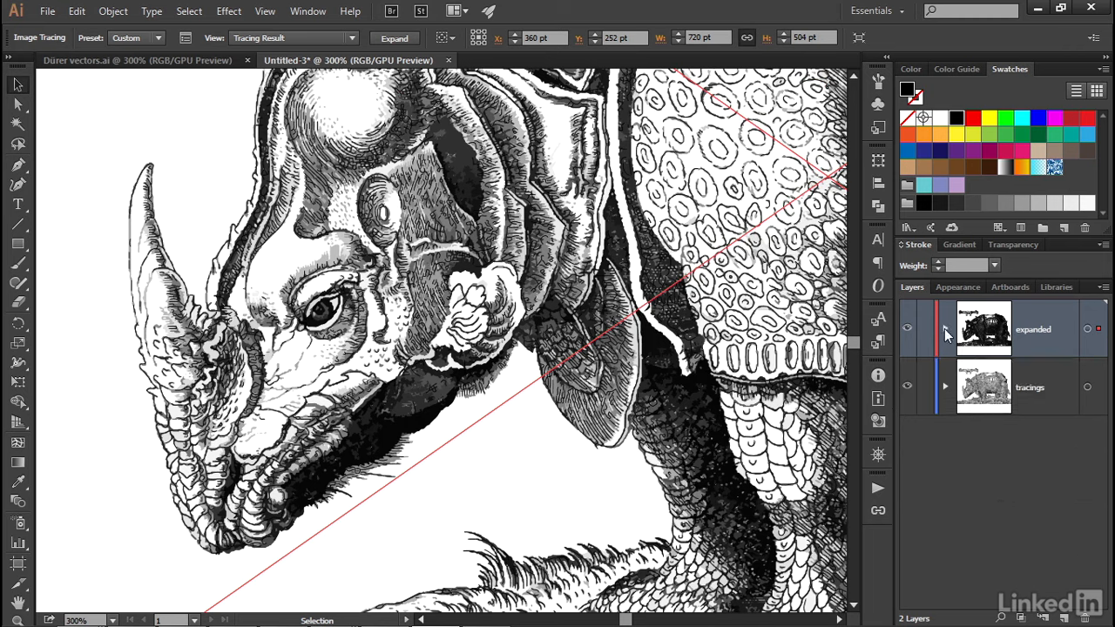
{"action": "left_click", "coordinate": [945, 332]}
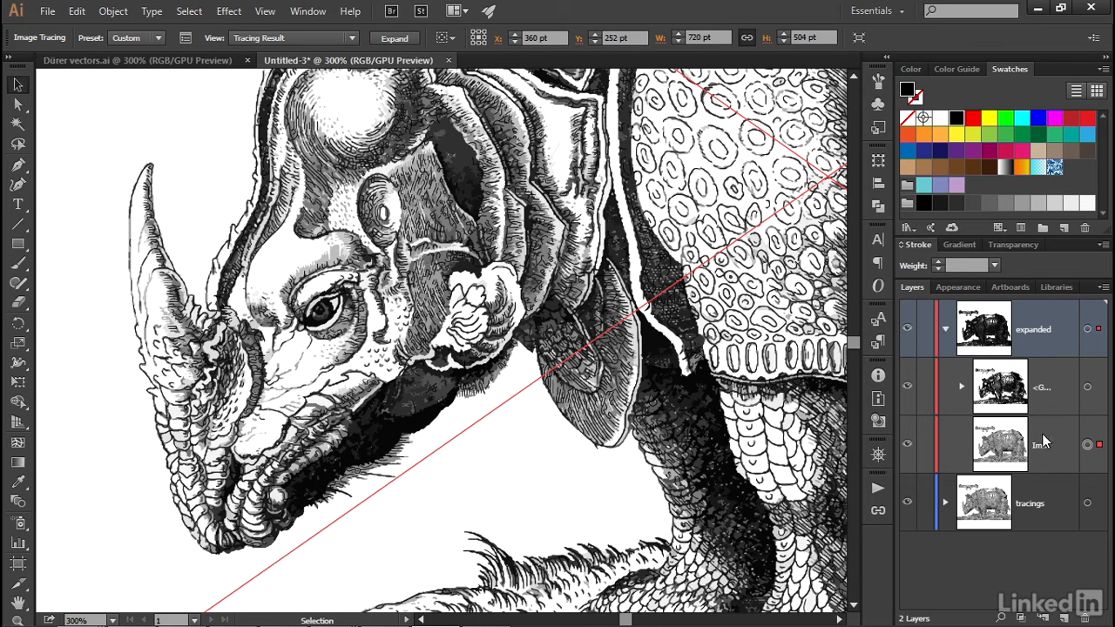
{"action": "left_click", "coordinate": [393, 39]}
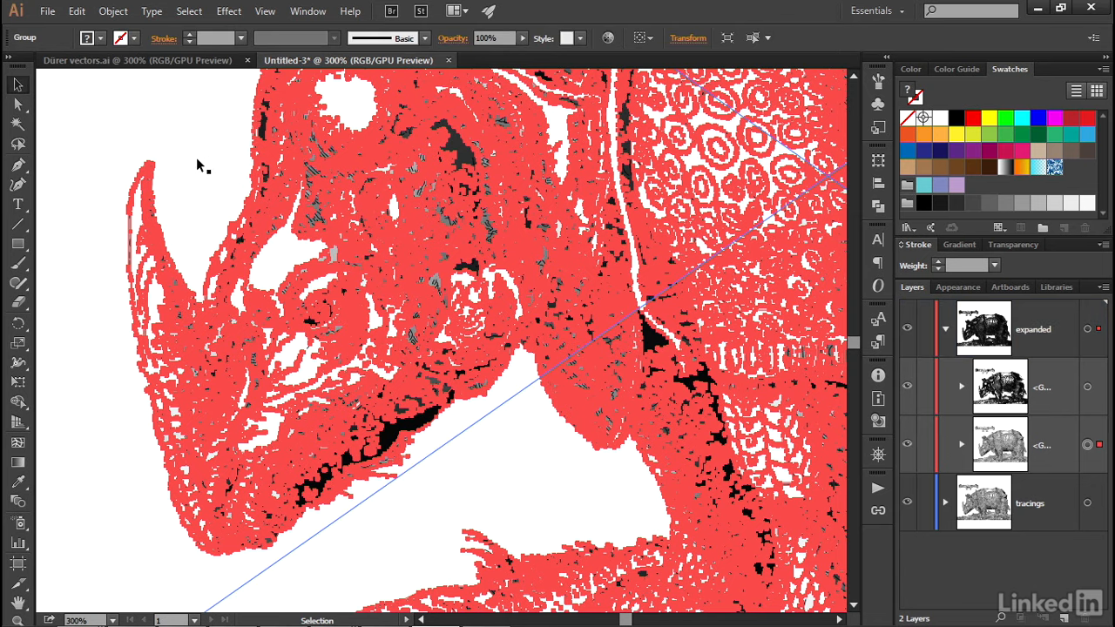
Step: Merge all the expanded grayscale shapes with the Pathfinder Unite operation
{"action": "left_click", "coordinate": [310, 13]}
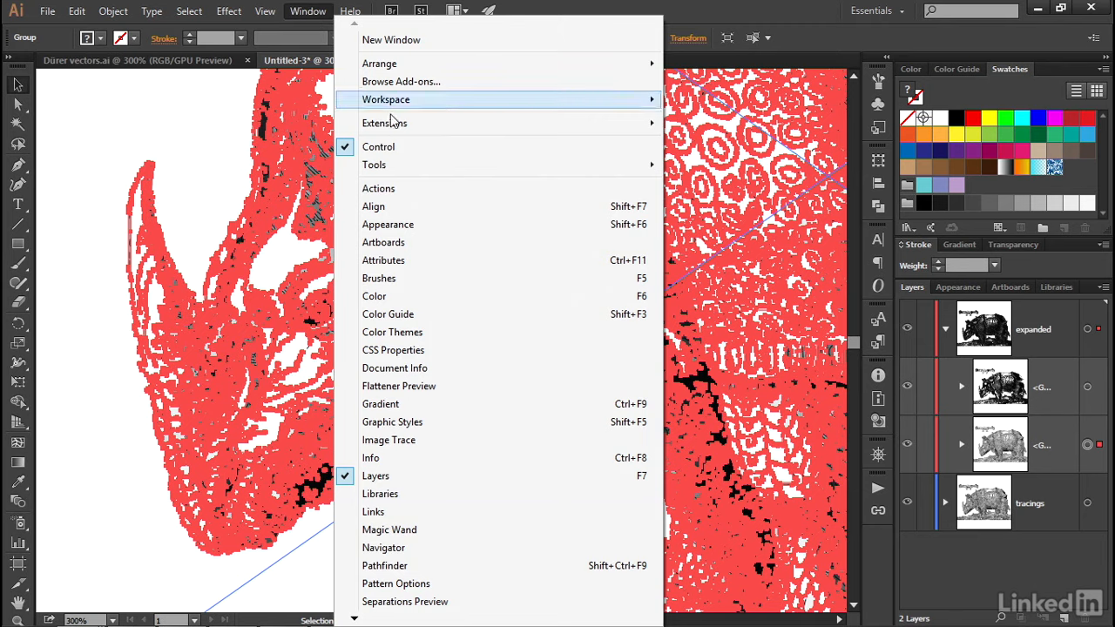
{"action": "left_click", "coordinate": [431, 568]}
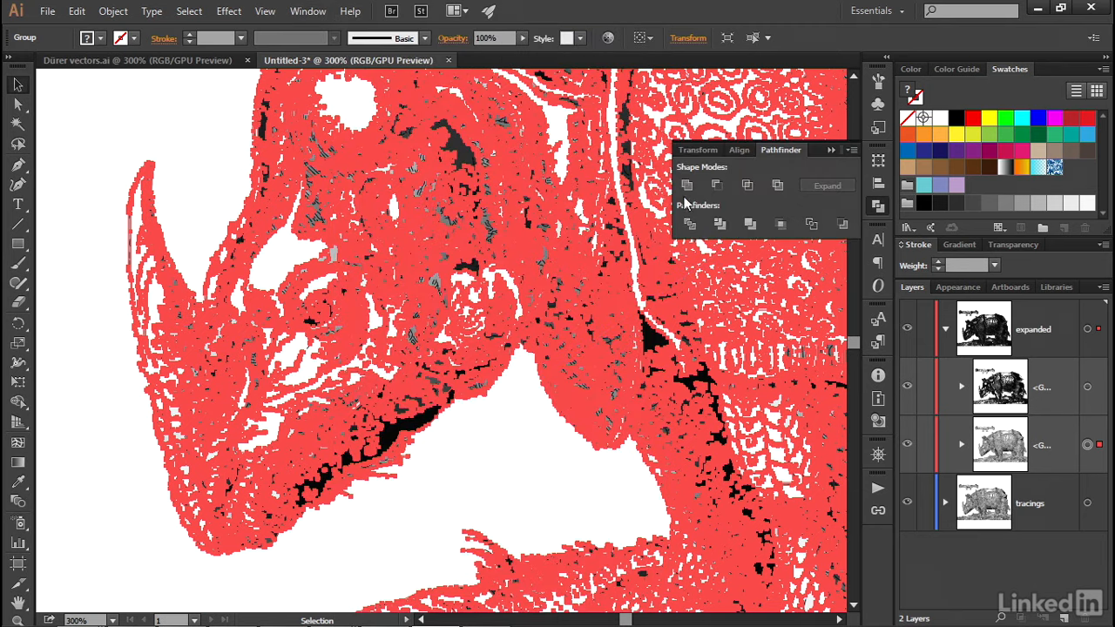
{"action": "left_click", "coordinate": [687, 188]}
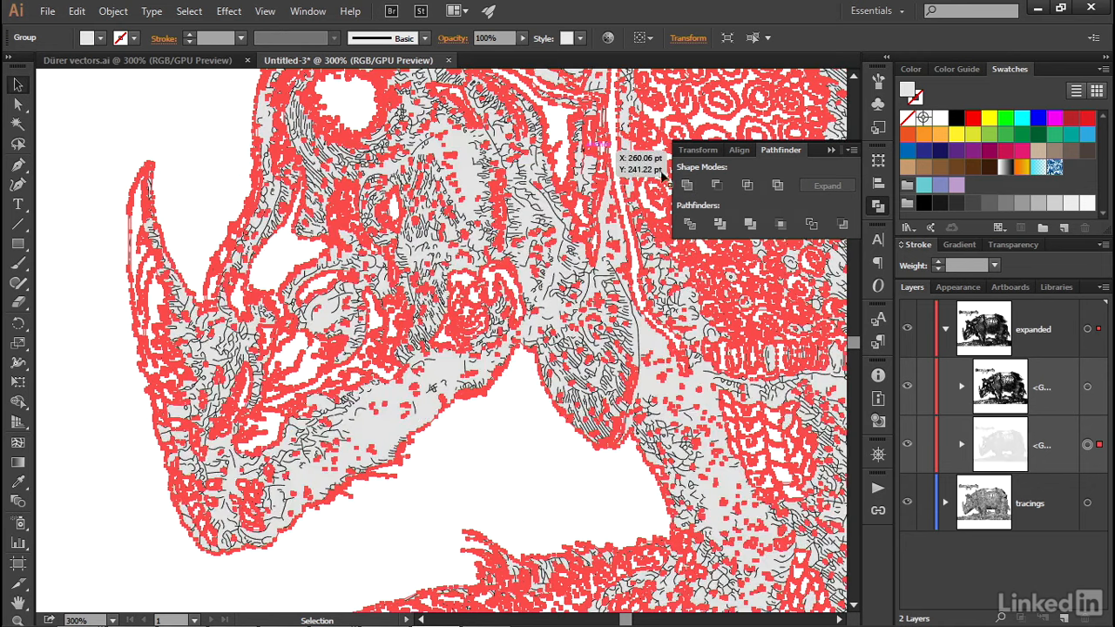
{"action": "left_click", "coordinate": [831, 150]}
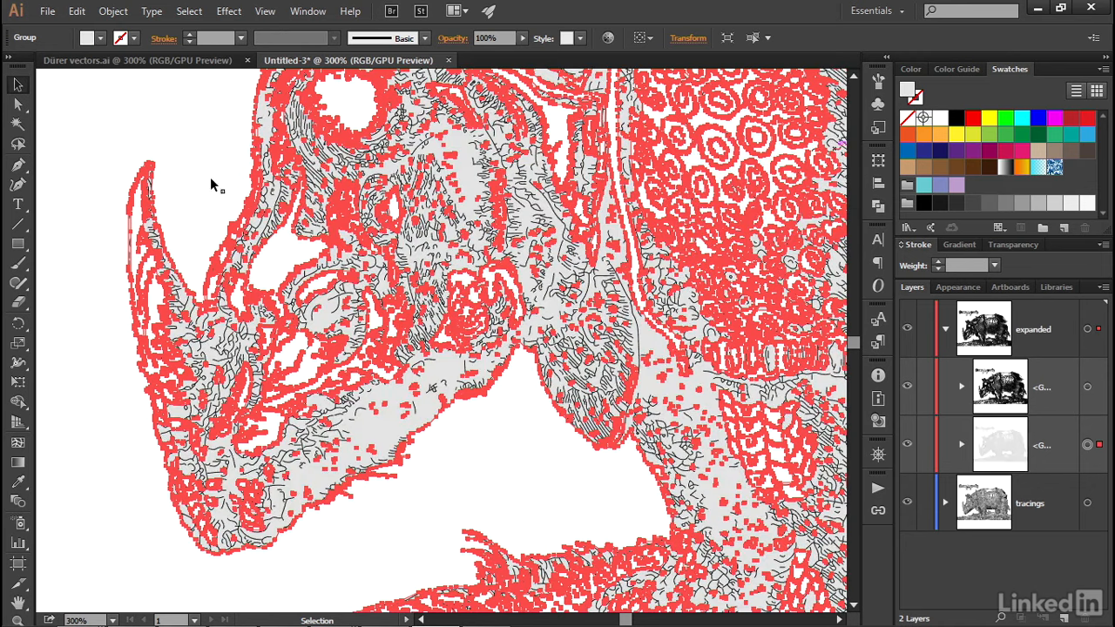
Step: Fill the united rhino shape with the blue swatch R=0 G=113 B=188 and set its blending mode to Color
{"action": "left_click", "coordinate": [86, 41]}
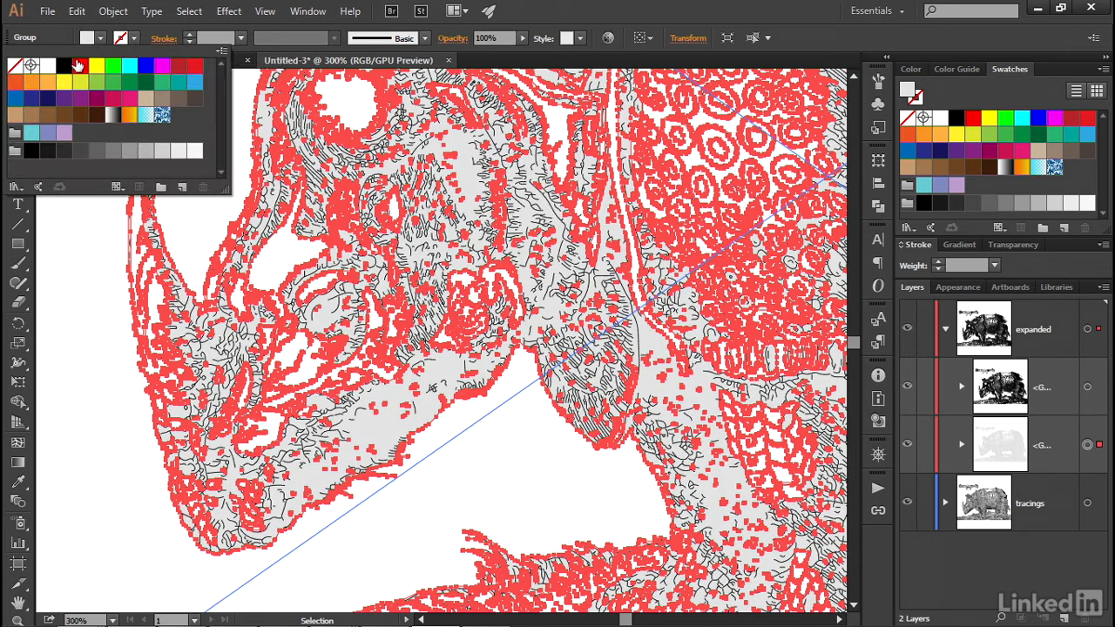
{"action": "left_click", "coordinate": [15, 101]}
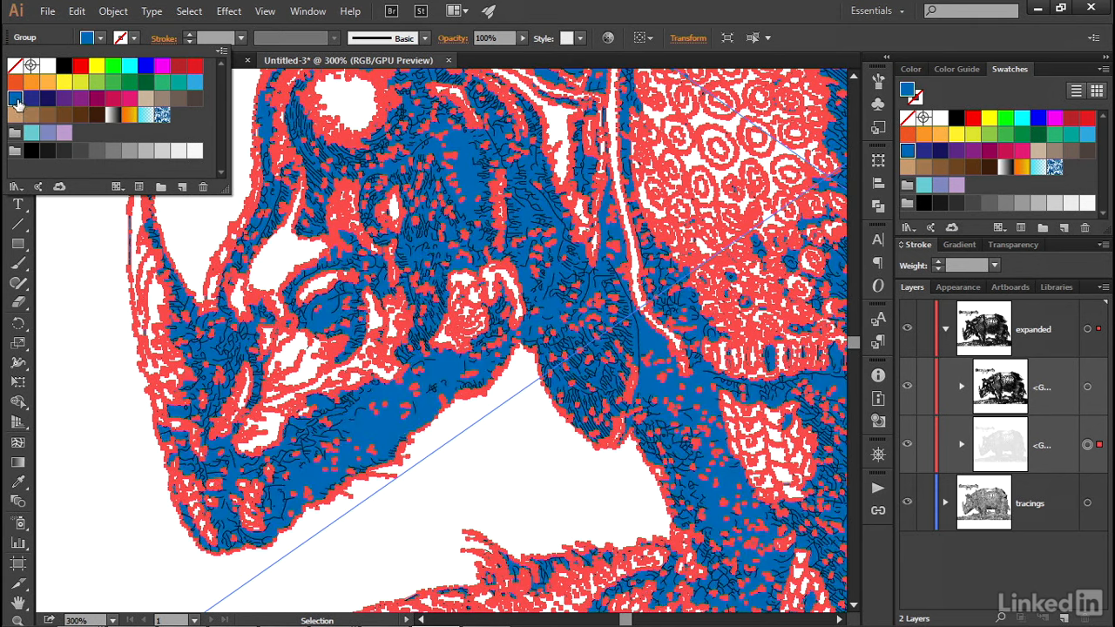
{"action": "left_click", "coordinate": [451, 43]}
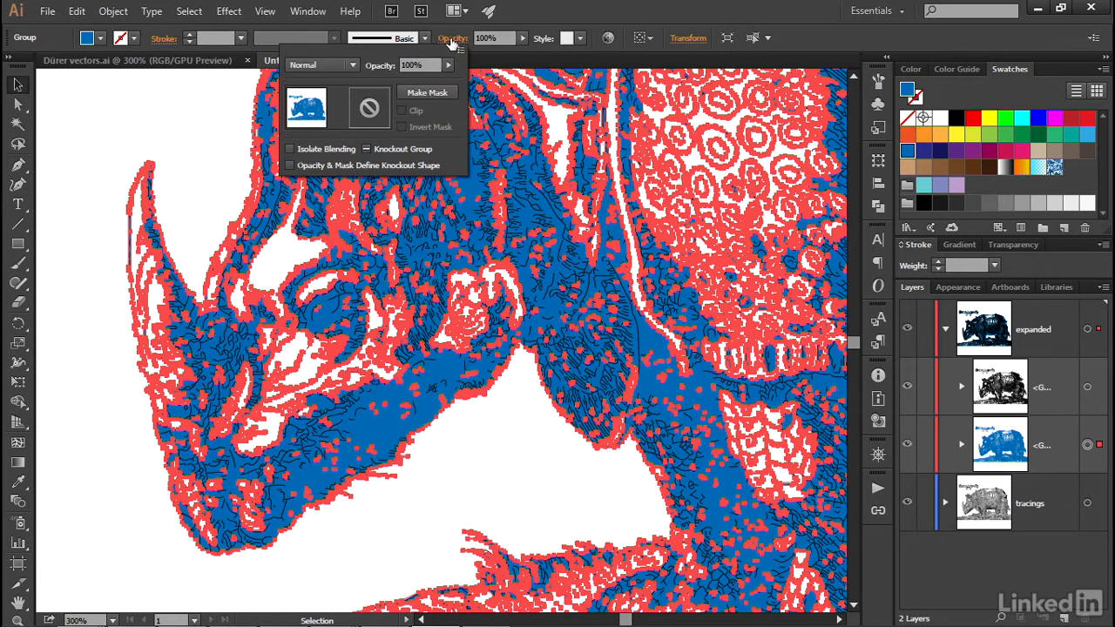
{"action": "left_click", "coordinate": [329, 64]}
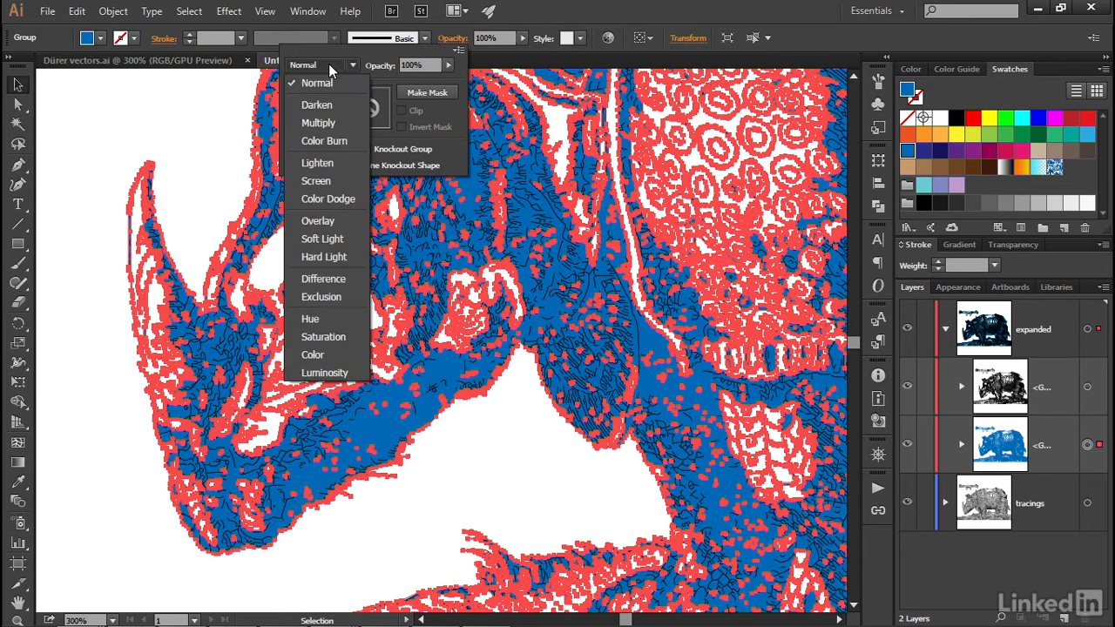
{"action": "left_click", "coordinate": [347, 353]}
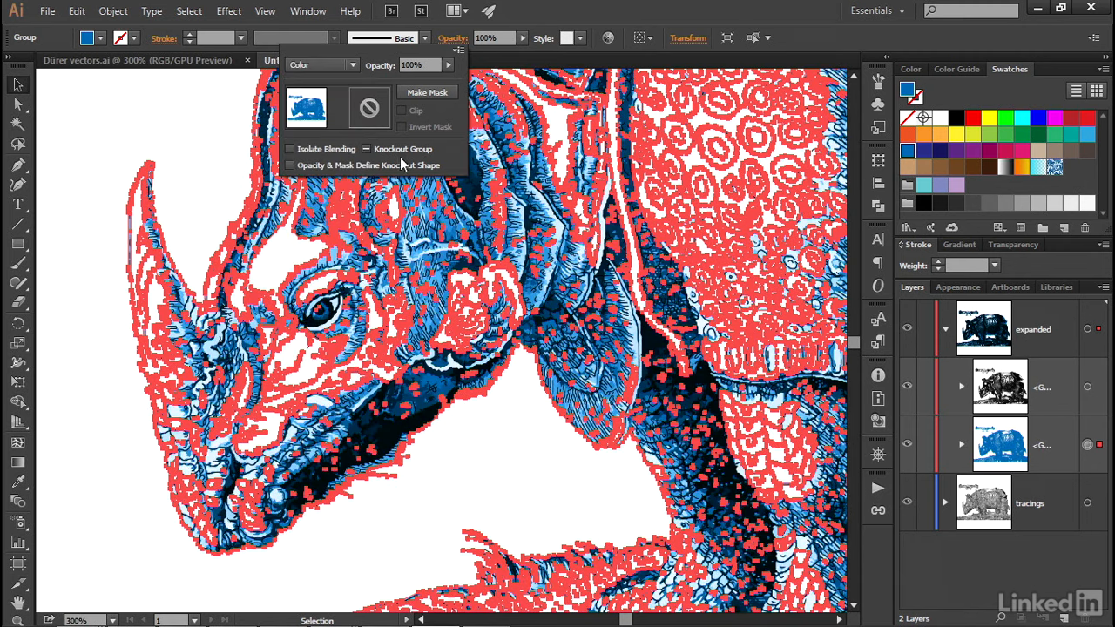
Step: Set the blue shape's opacity to 50% and deselect the artwork
{"action": "left_click", "coordinate": [400, 65]}
{"action": "type", "text": "50"}
{"action": "key", "text": "Return"}
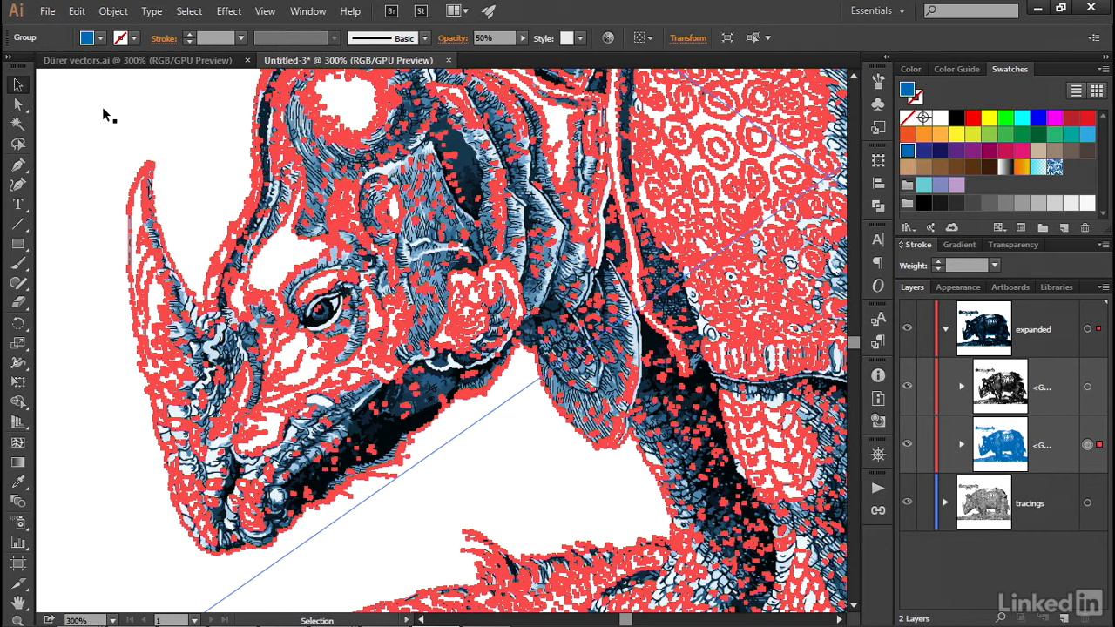
{"action": "key", "text": "ctrl"}
{"action": "left_click", "coordinate": [101, 115], "text": "ctrl"}
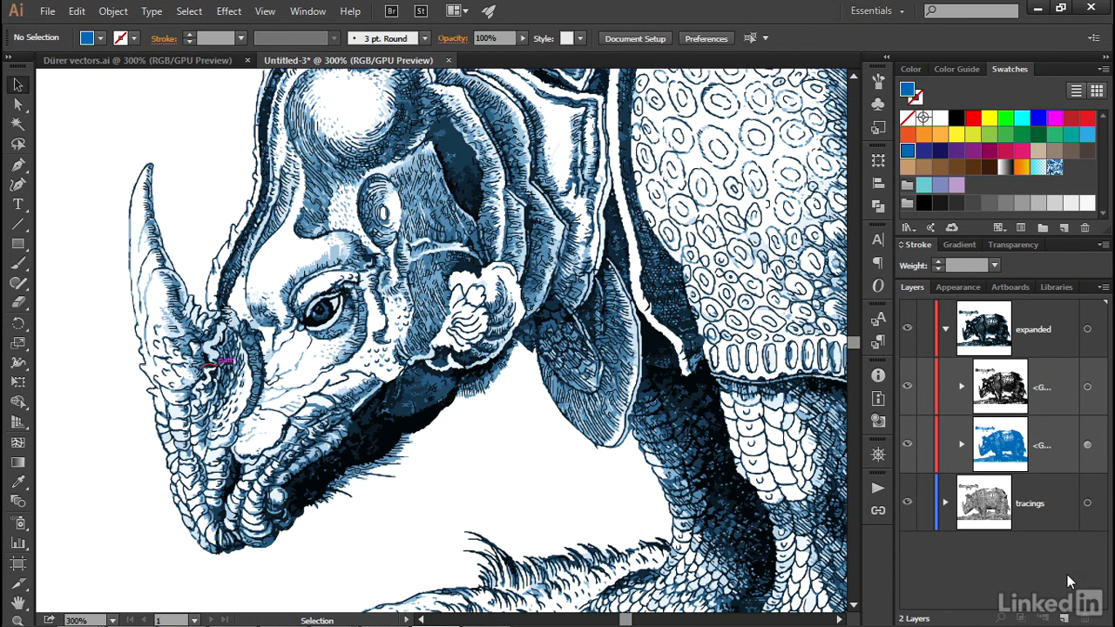
Step: Examine the whole rhino artwork in full-screen mode at 150% zoom
{"action": "key", "text": "f"}
{"action": "key", "text": "f"}
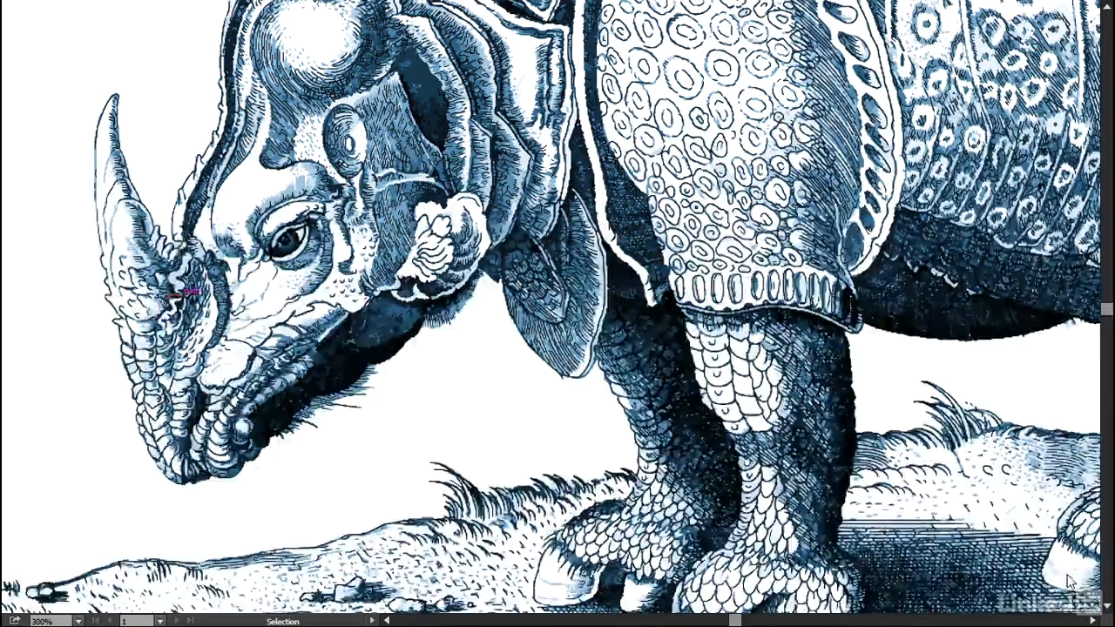
{"action": "key", "text": "a"}
{"action": "key", "text": "ctrl+0"}
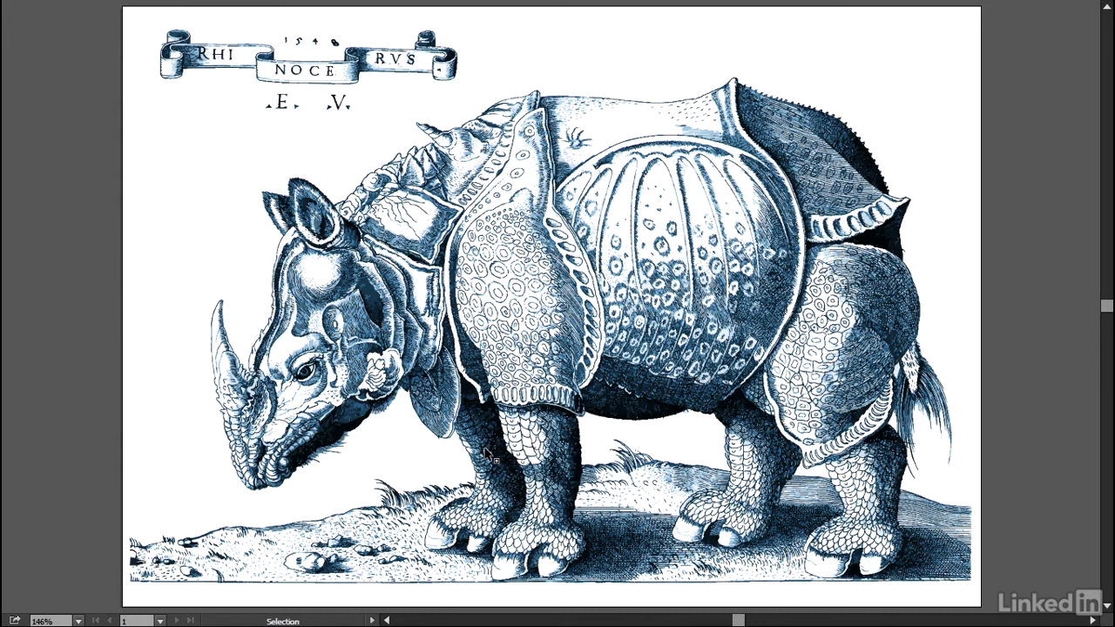
{"action": "key", "text": "ctrl+plus"}
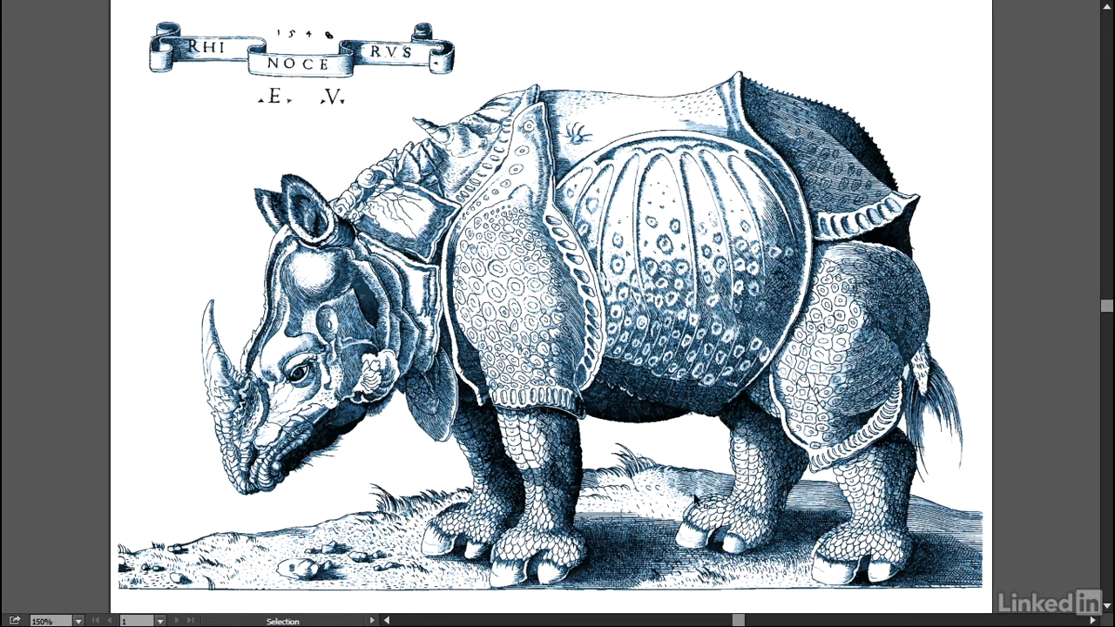